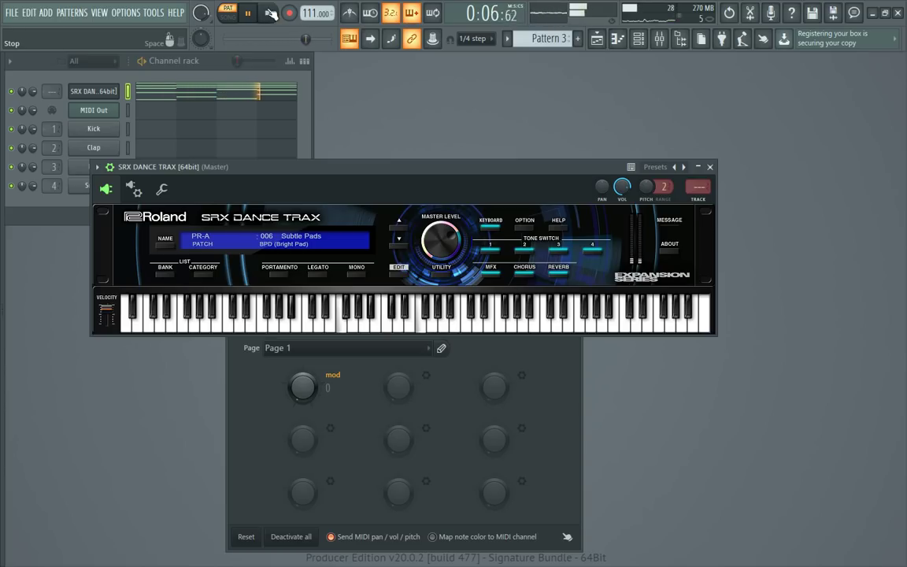
Step: Audition Pattern 3 with the PR-A patch 007 Look Back and stop the playback
left_click(270, 13)
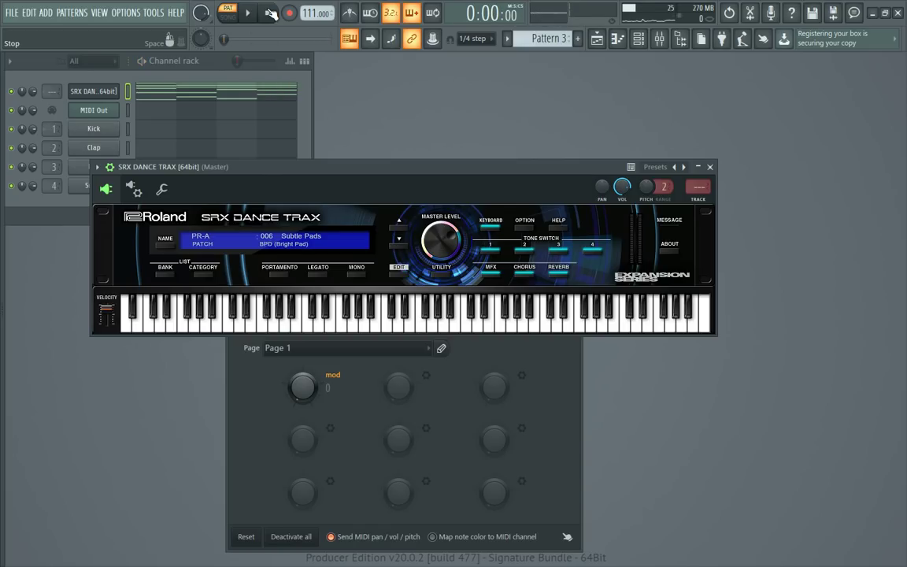
left_click(247, 13)
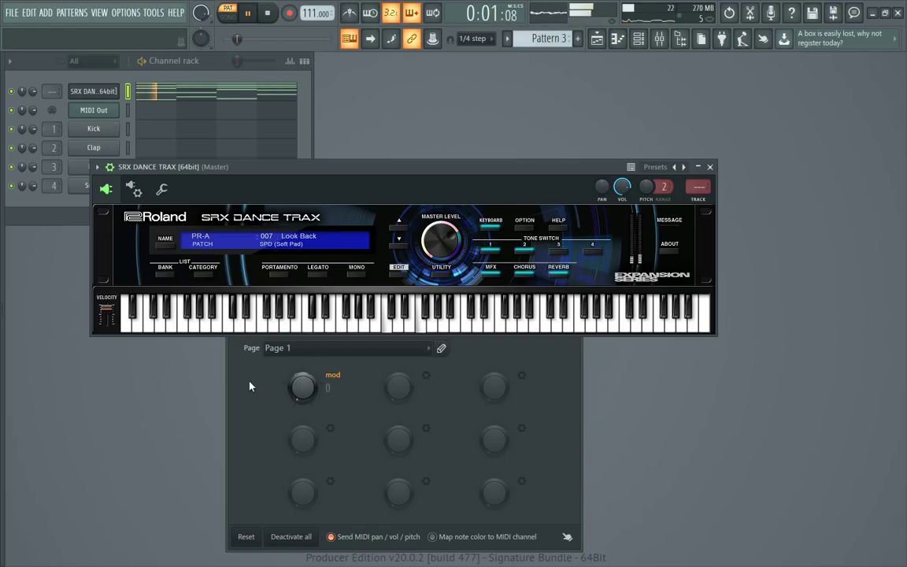
left_click(233, 342)
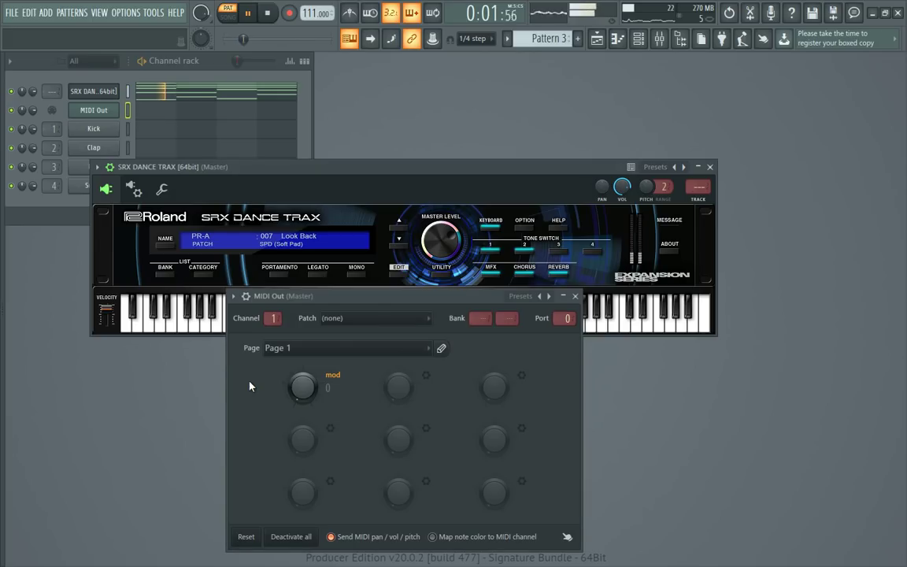
left_click(301, 388)
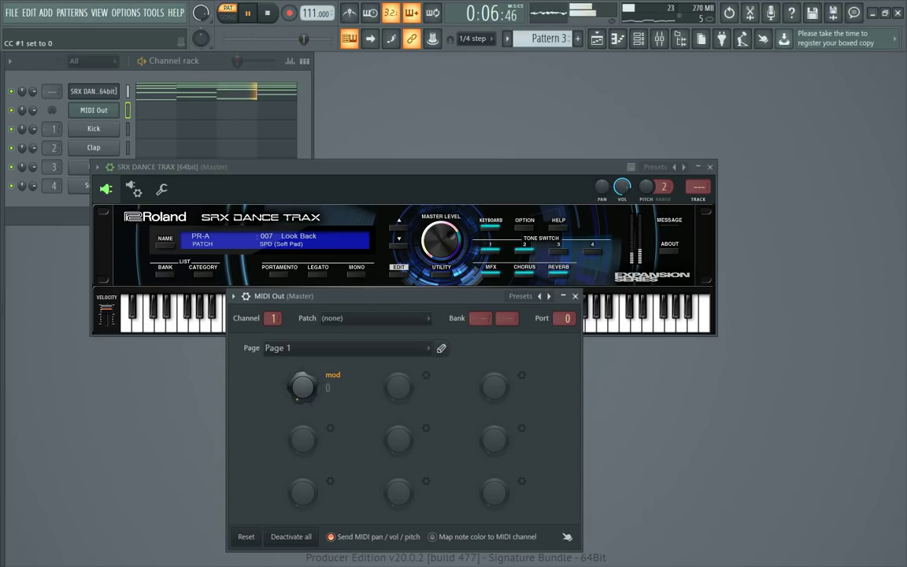
key("space")
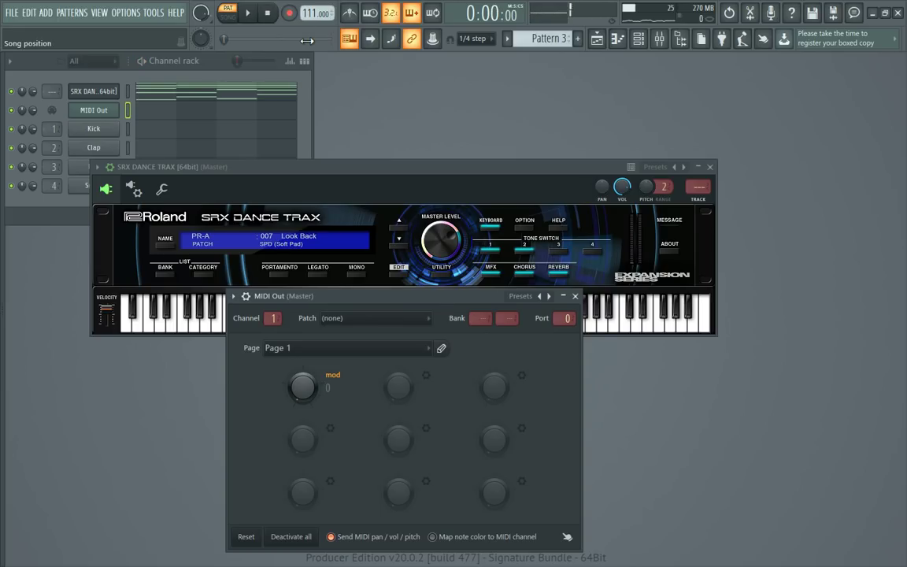
Step: Switch SRX DANCE TRAX to the PR-A patch 009 Crowd 84 and audition it with the notes G5, A5 and D6
left_click(374, 164)
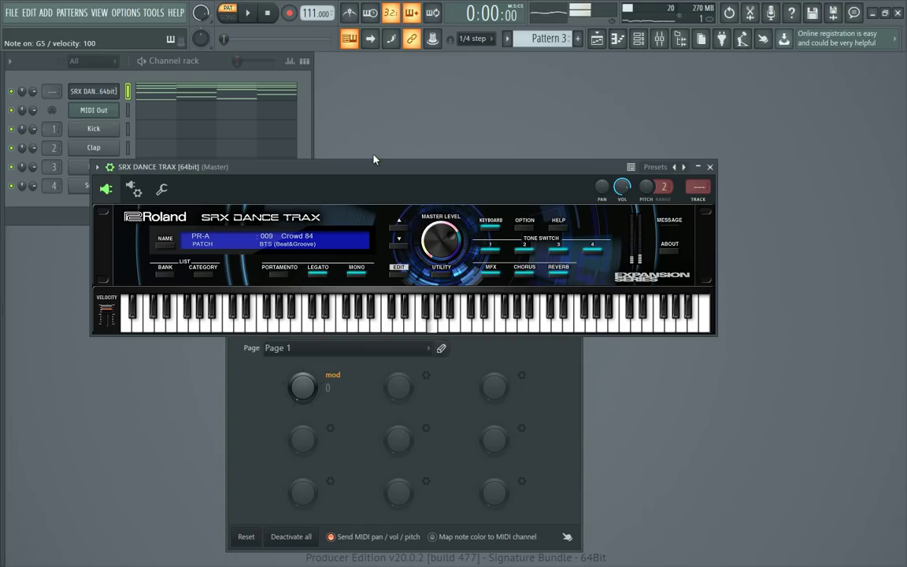
key("n")
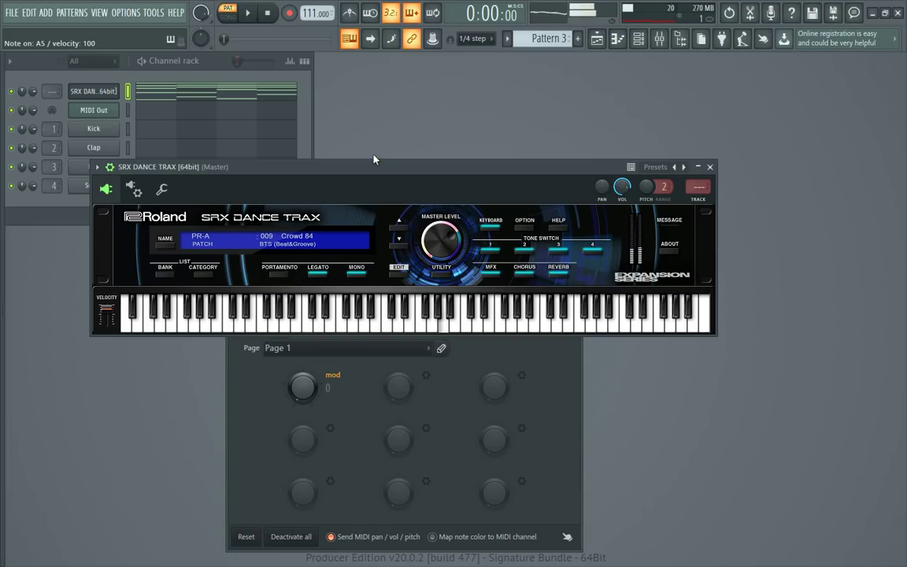
key("w")
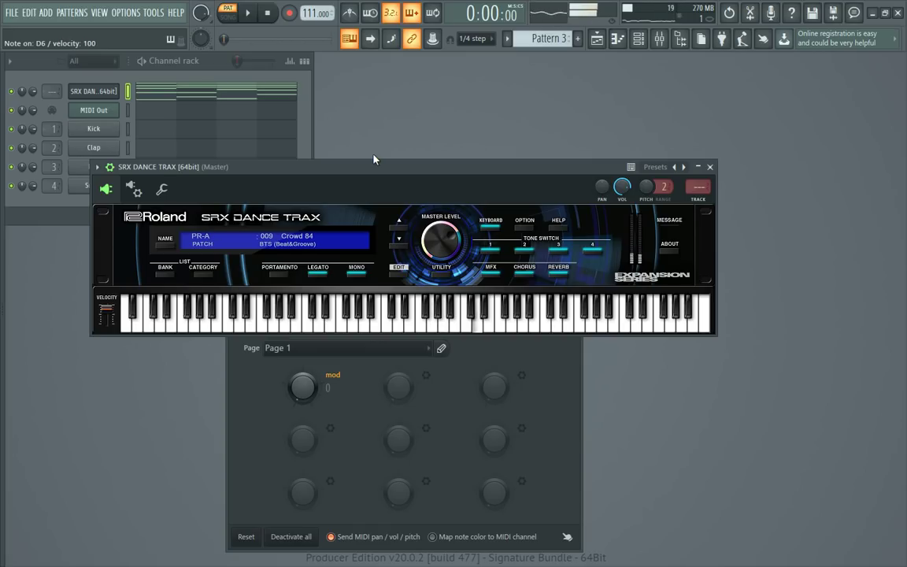
key("b")
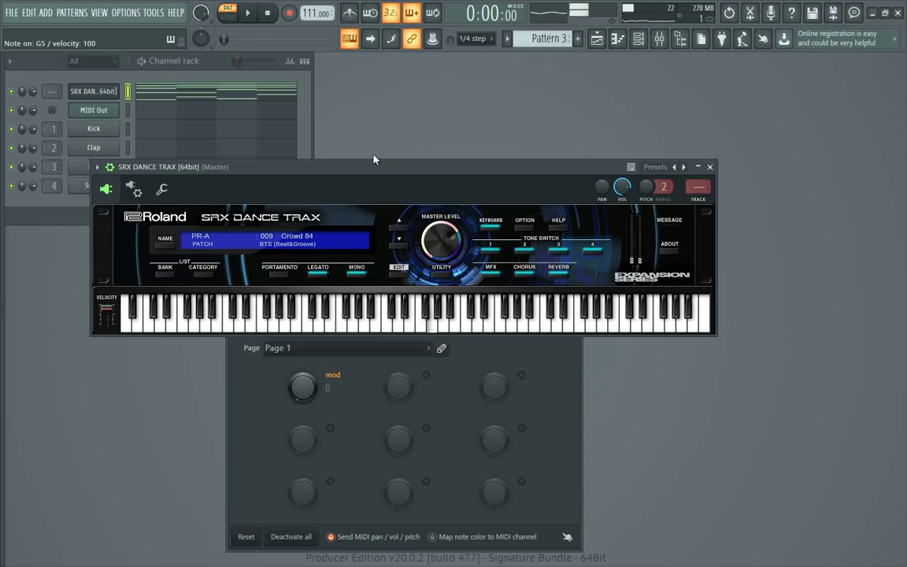
key("n")
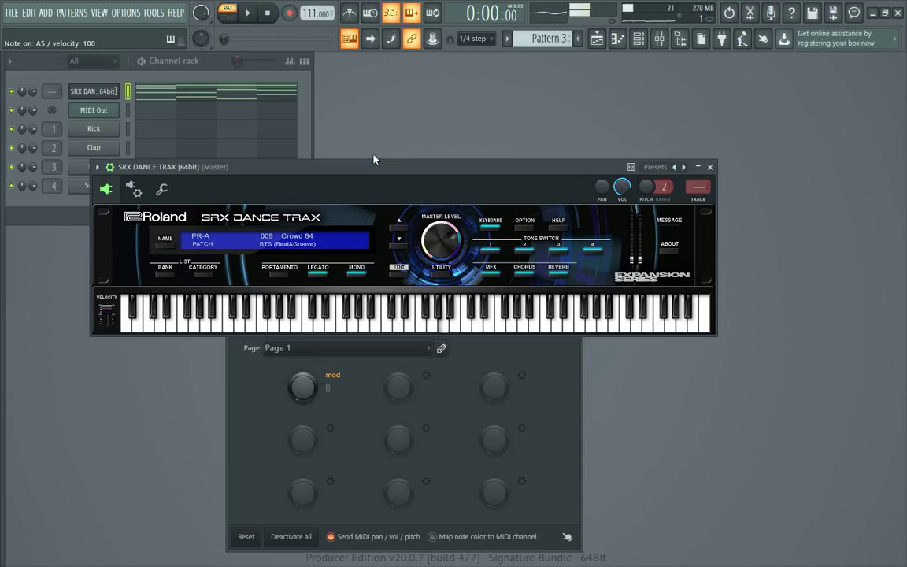
key("w")
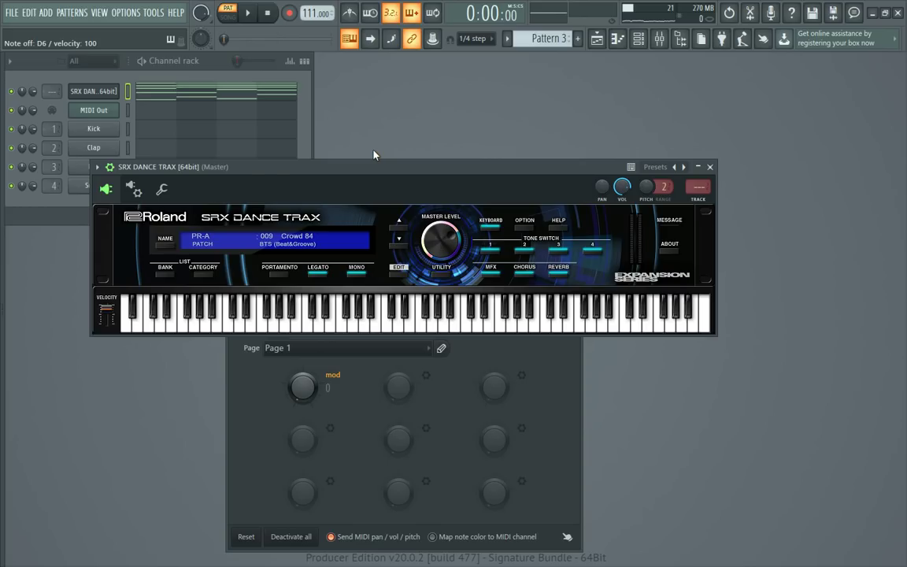
Step: Switch to the PR-A patch 010 Hop Chop SRX and audition it with the notes D4, G4 and A4
key("x")
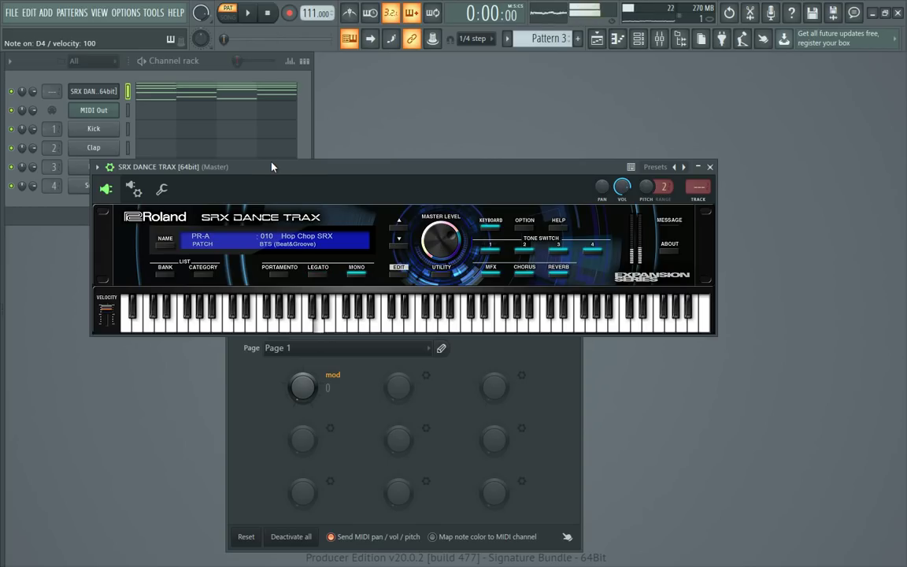
key("b")
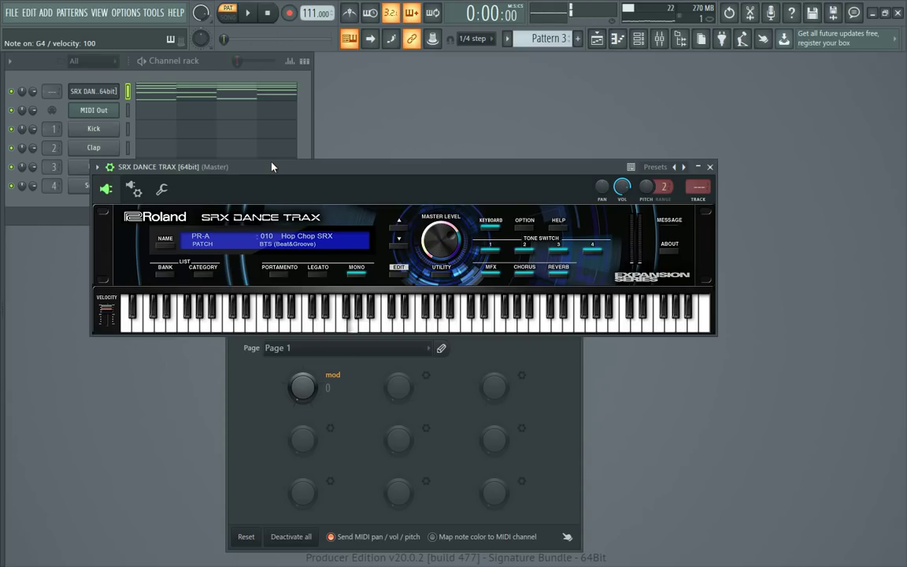
key("n")
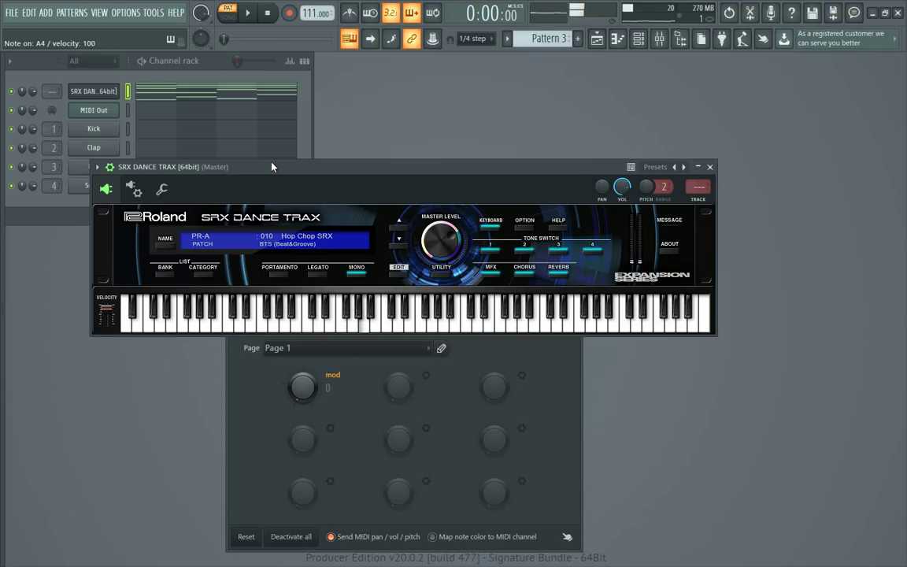
key("x")
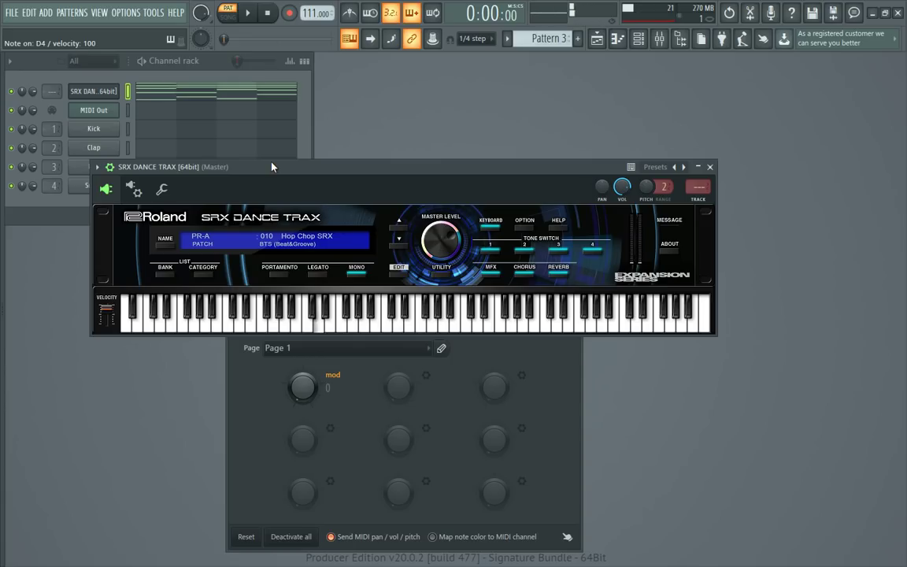
key("b")
key("n")
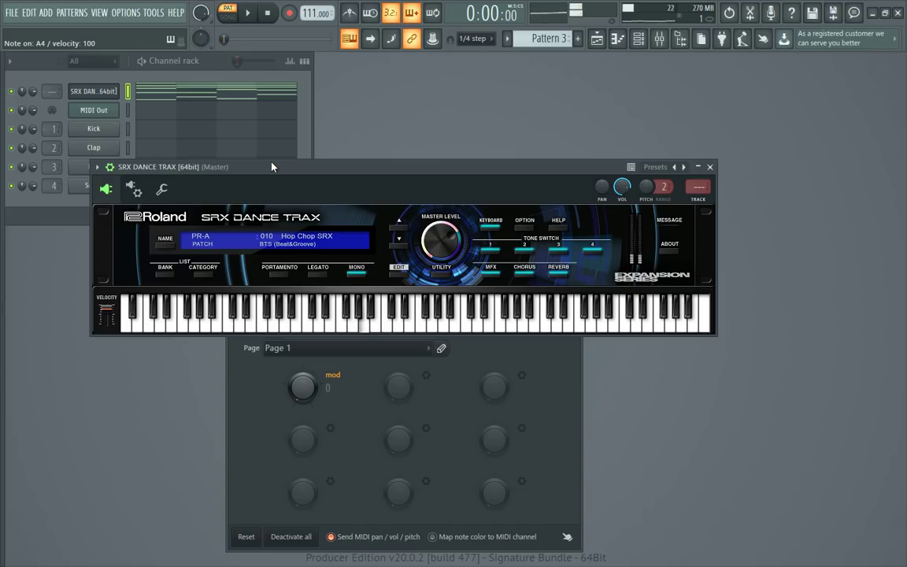
key("x")
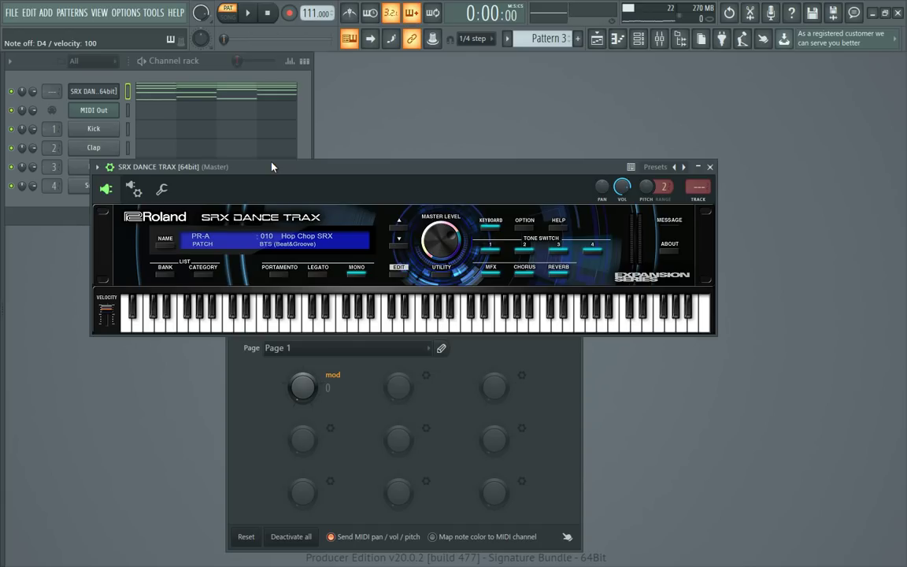
Step: Audition the PR-A patch 051 Beat Menu 1 with single notes from D5 up to G6, including D#6
key("v")
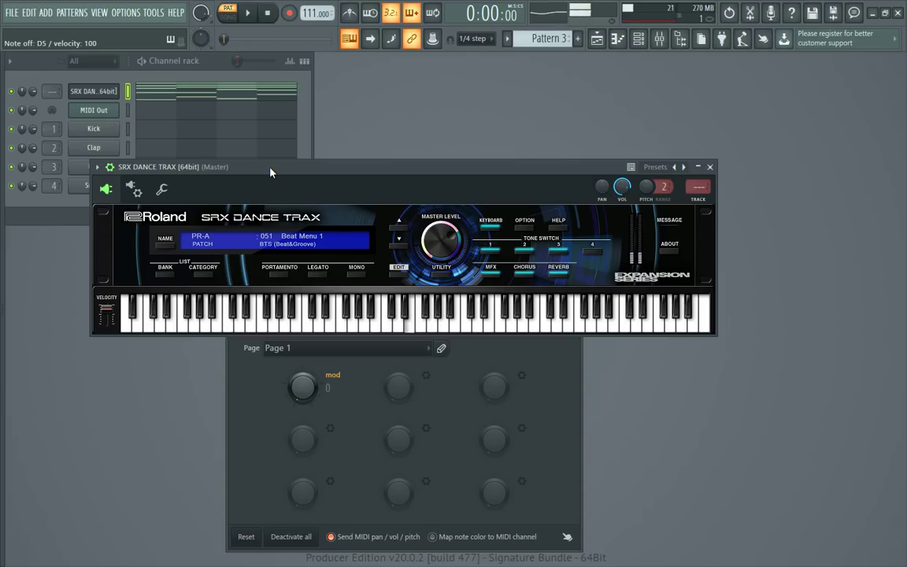
key("c")
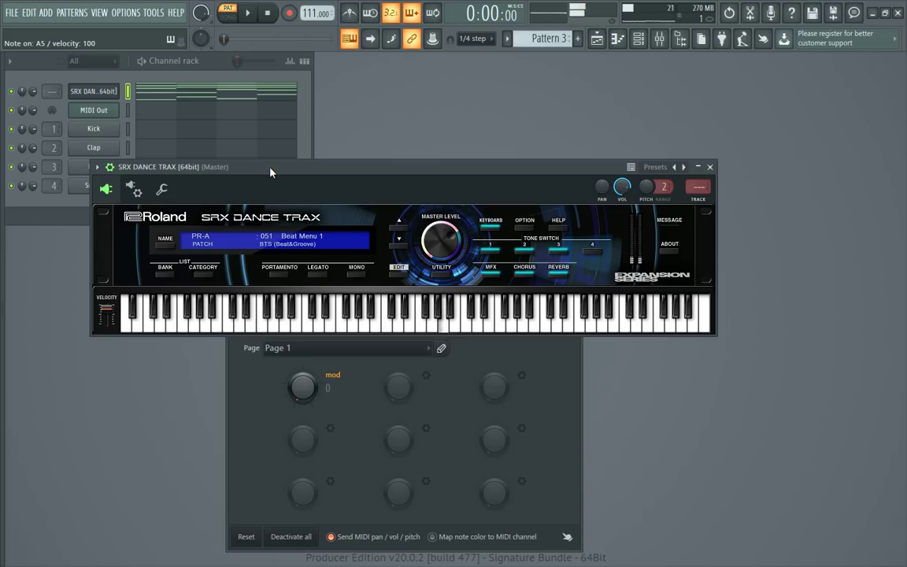
key("u")
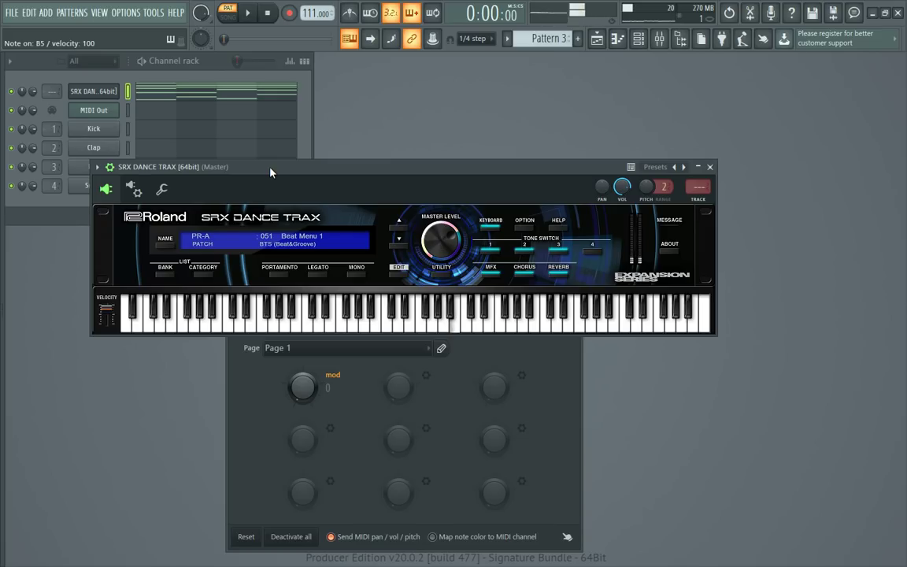
key("i")
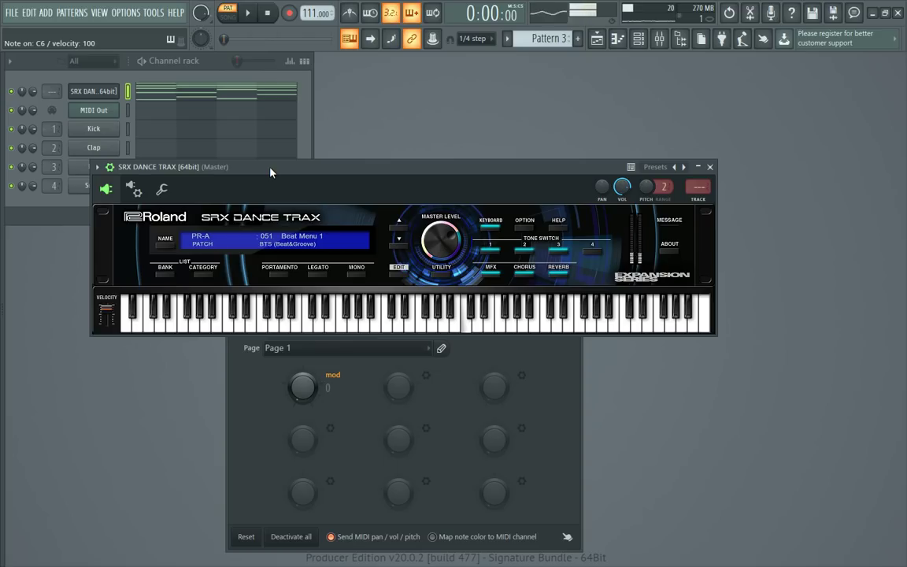
key("o")
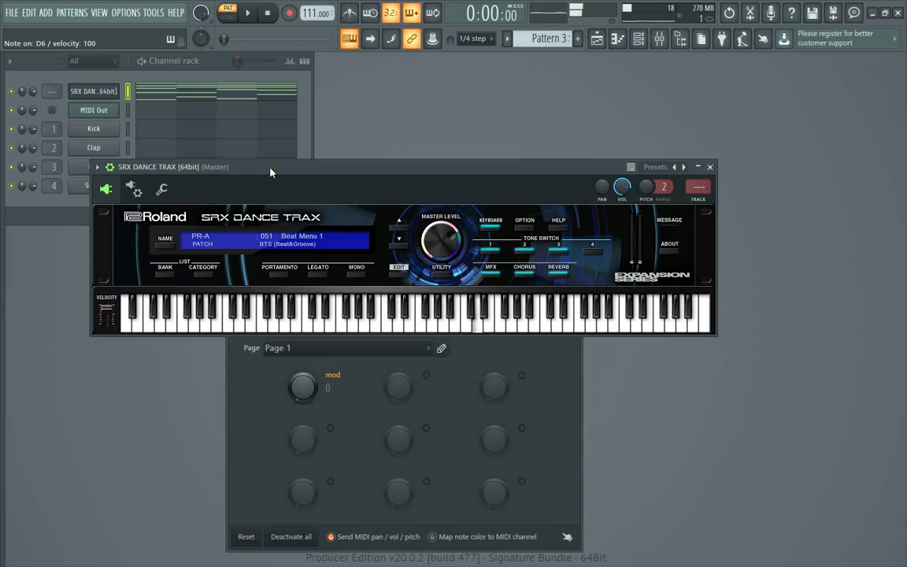
key("e")
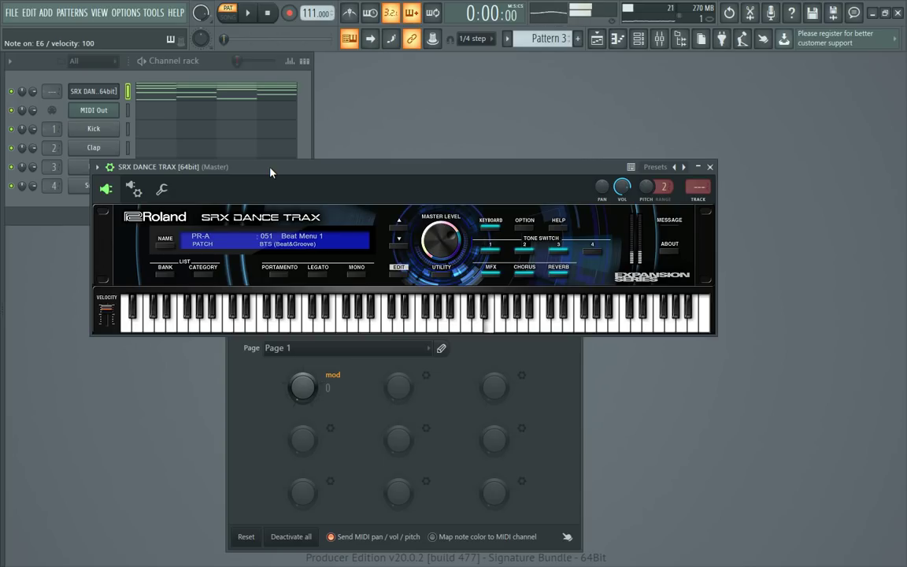
key("r")
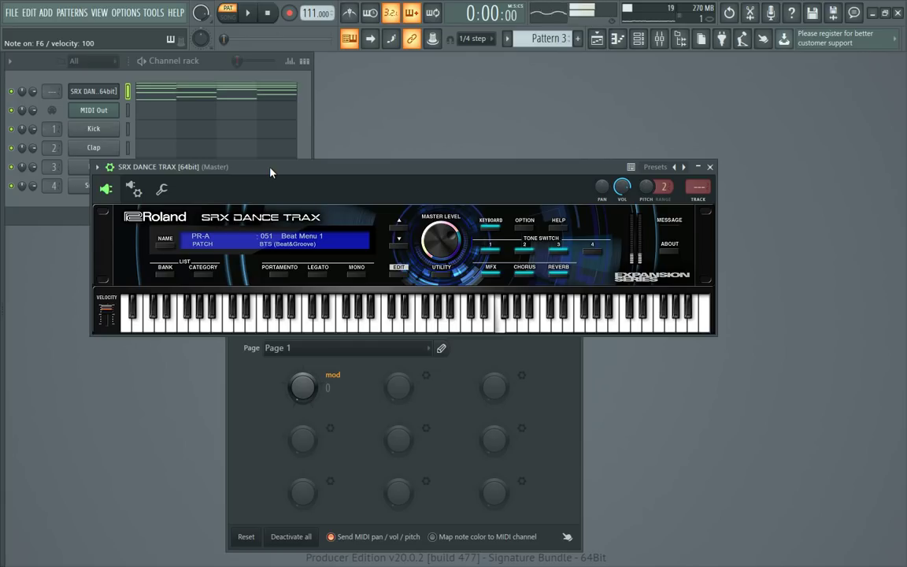
key("t")
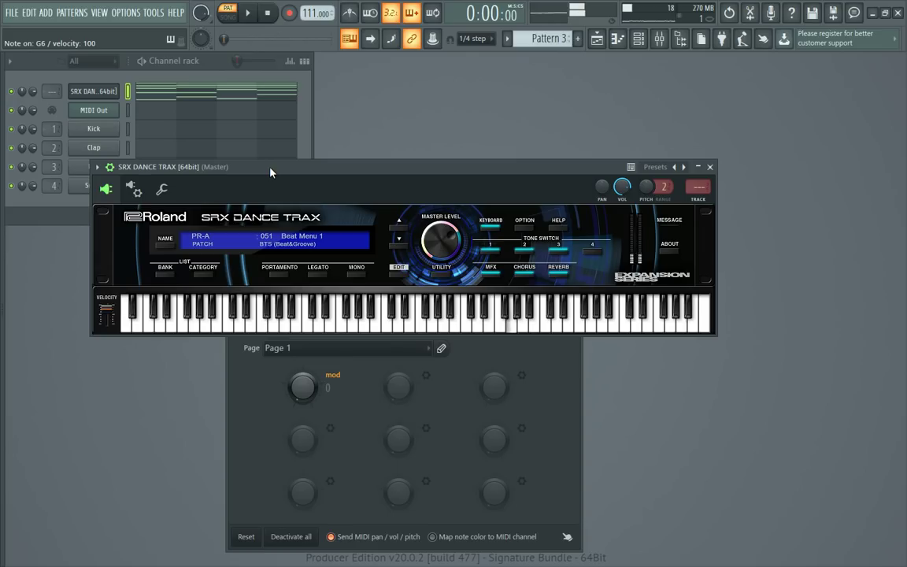
key("3")
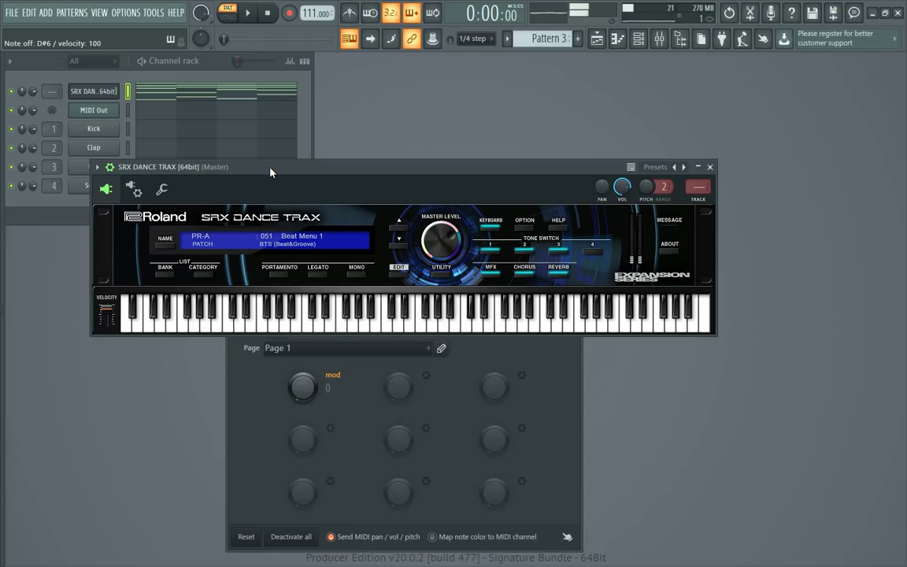
key("3")
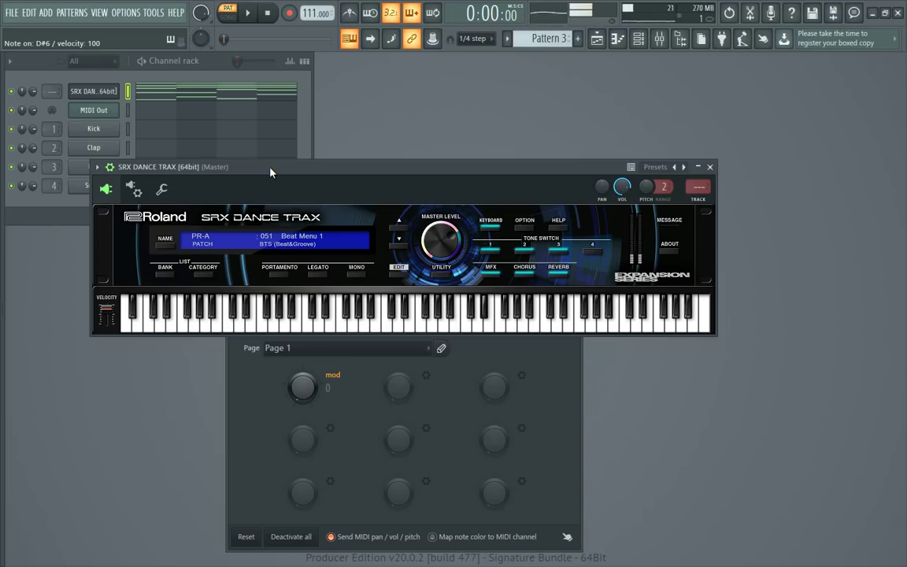
Step: Load the PR-A patch 052 Beat Menu 2 in SRX DANCE TRAX
left_click(304, 245)
mouse_move(211, 252)
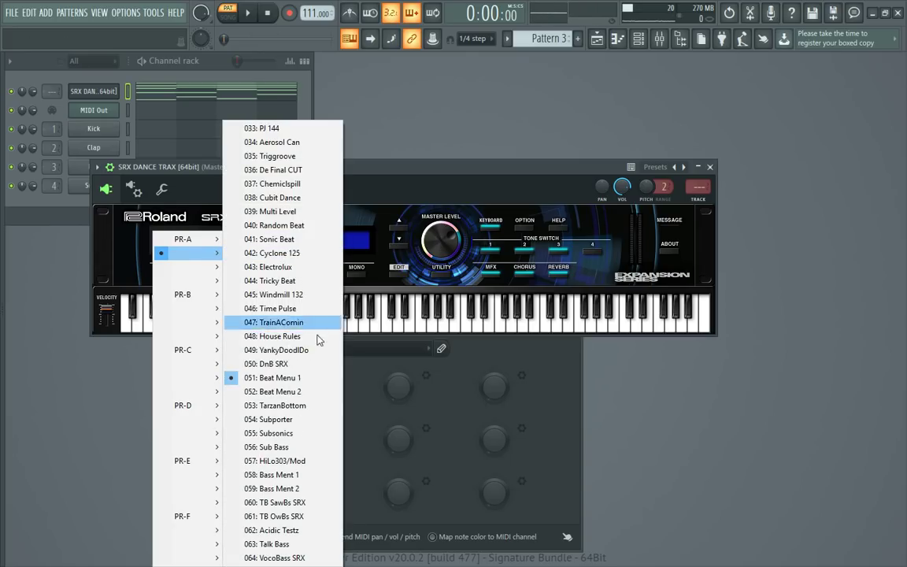
left_click(312, 391)
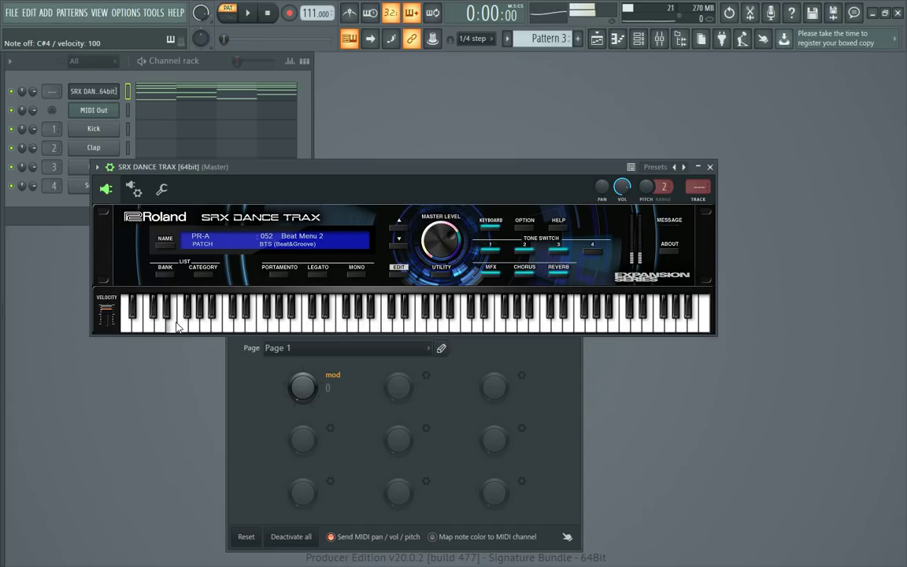
Step: Audition the Beat Menu 2 patch note by note across the plugin's piano keyboard, from low to high keys
left_click(191, 328)
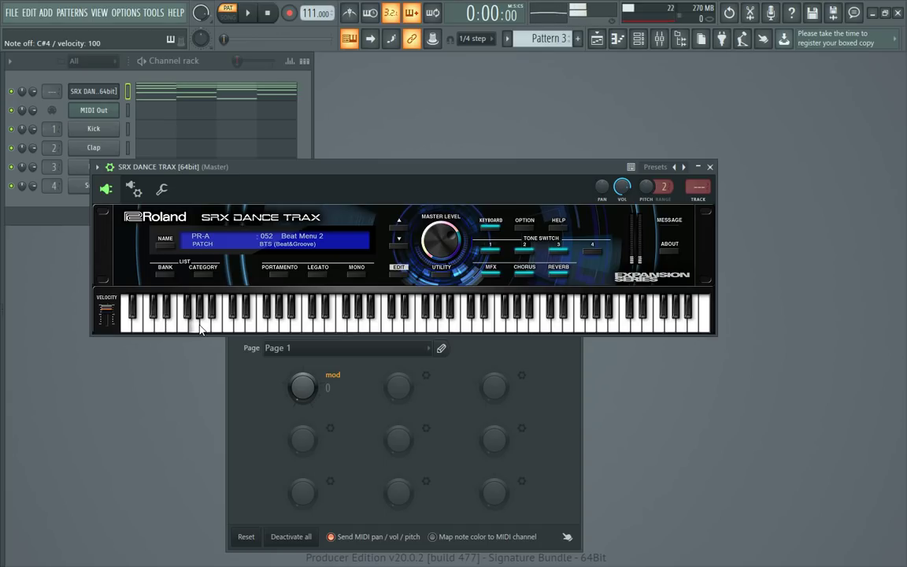
left_click(268, 318)
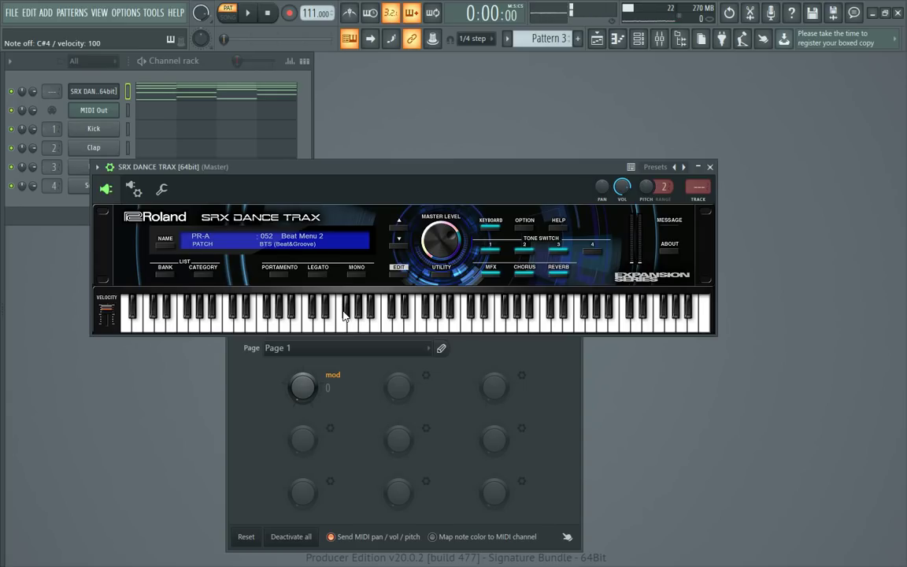
left_click(397, 325)
left_click(407, 328)
left_click(419, 329)
left_click(430, 325)
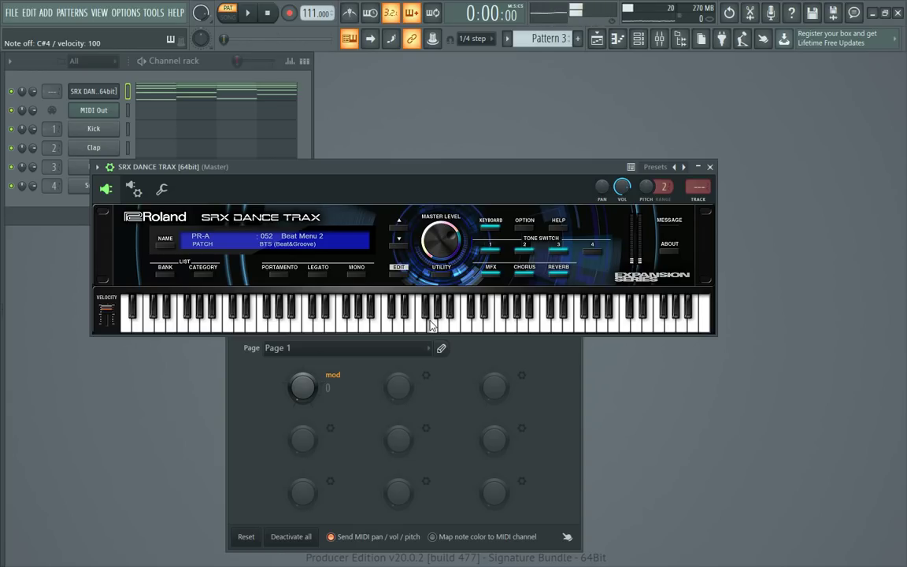
left_click(446, 329)
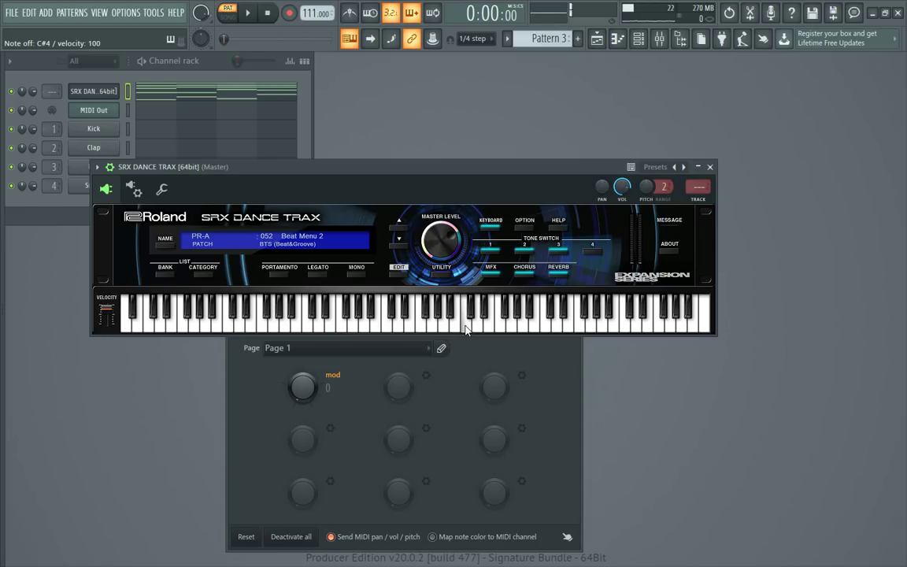
left_click(475, 329)
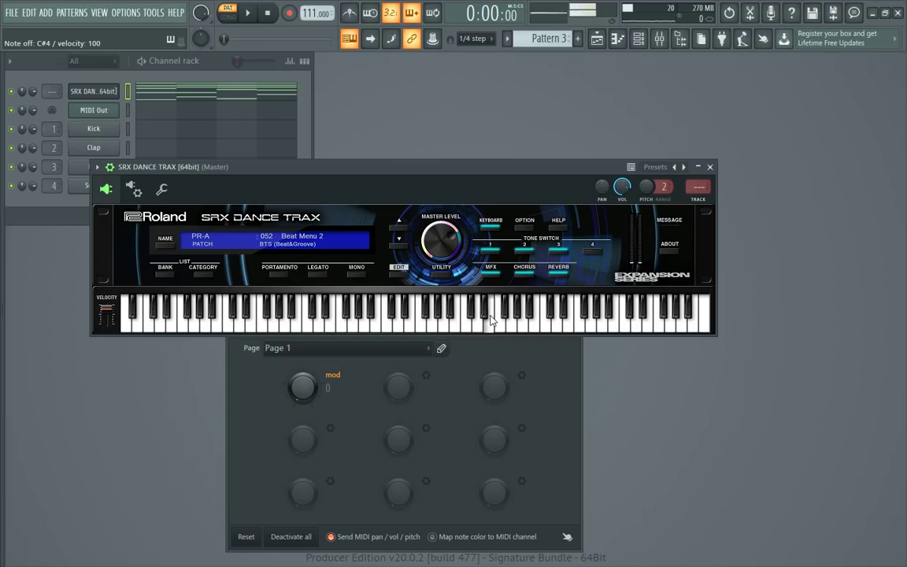
left_click(497, 323)
left_click(543, 330)
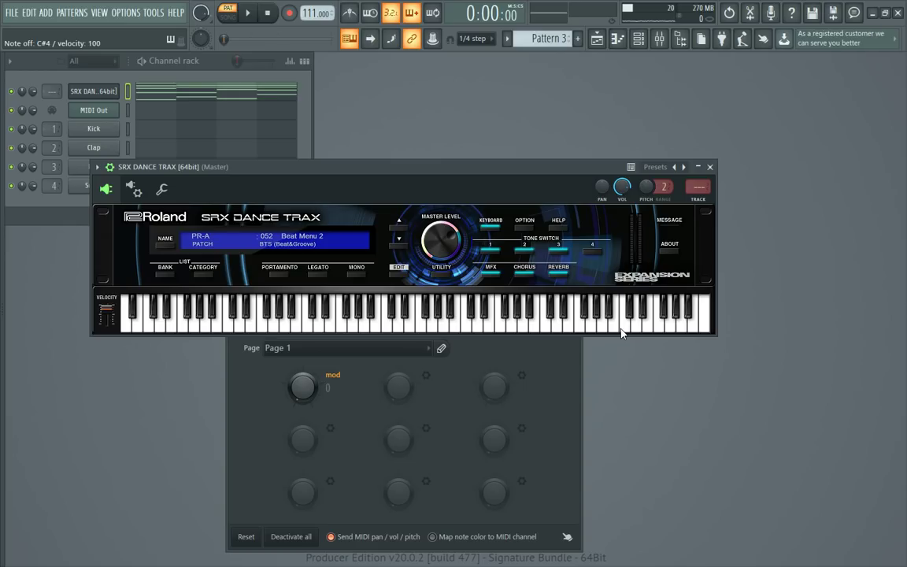
Step: Play Pattern 3 through the PR-B patches 081 DetuneSawStr and 082 Wavebreaker, stopping playback after each one
left_click(253, 13)
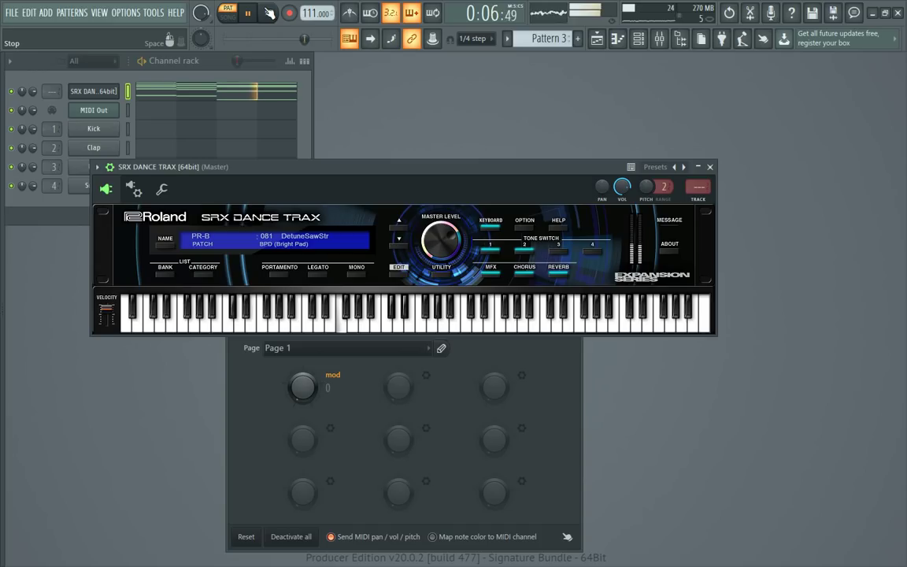
left_click(269, 13)
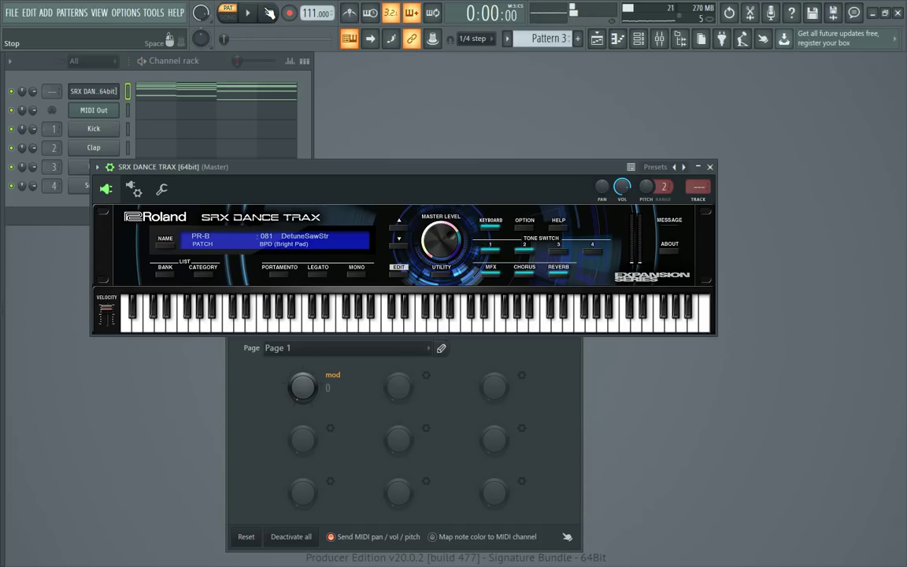
left_click(249, 14)
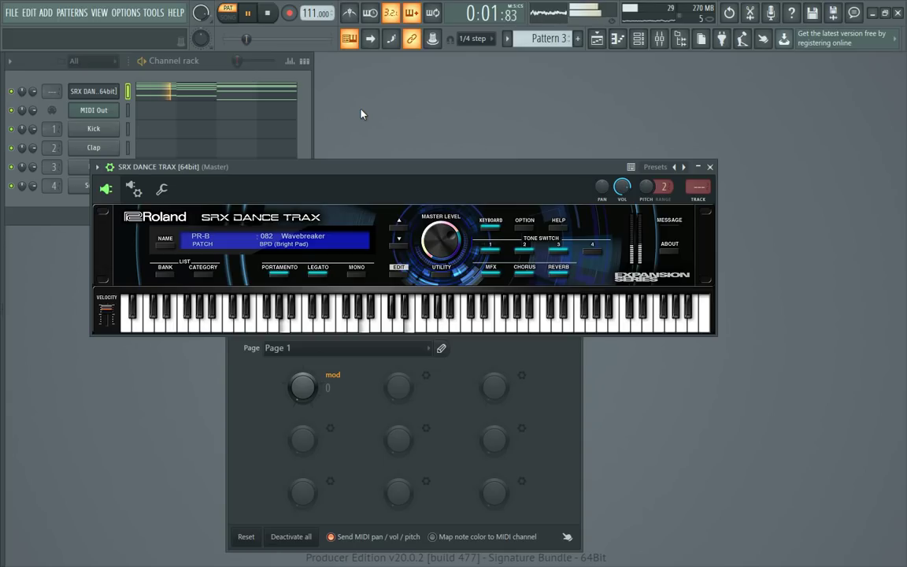
left_click(268, 14)
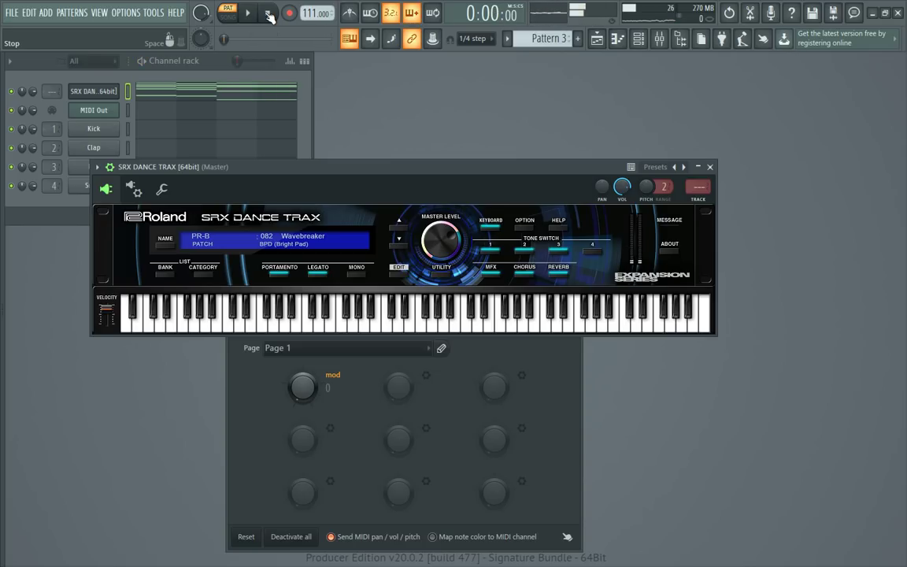
Step: Switch to the PR-B patch 083 Vintage Pad, bring up the channel rack and audition the patch with Pattern 3
left_click(399, 247)
key("F6")
key("space")
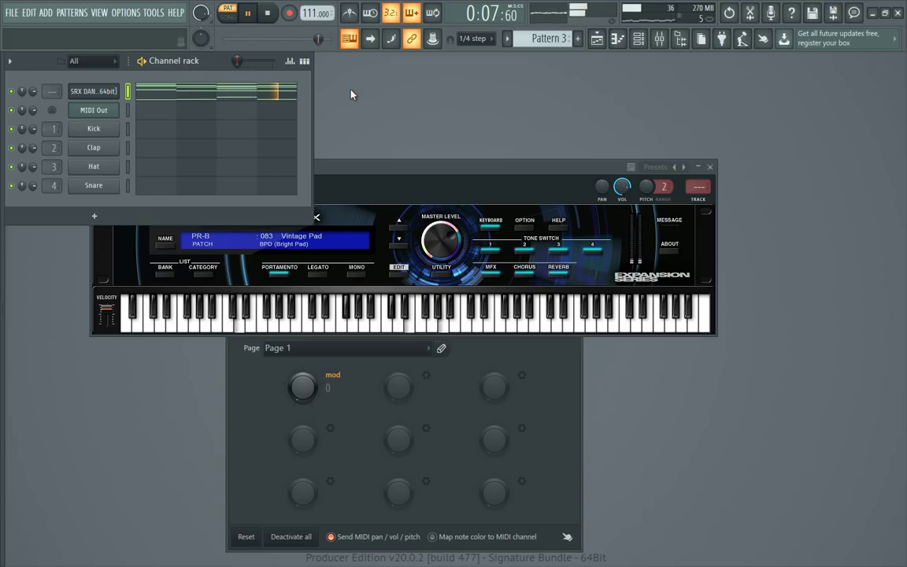
left_click(279, 17)
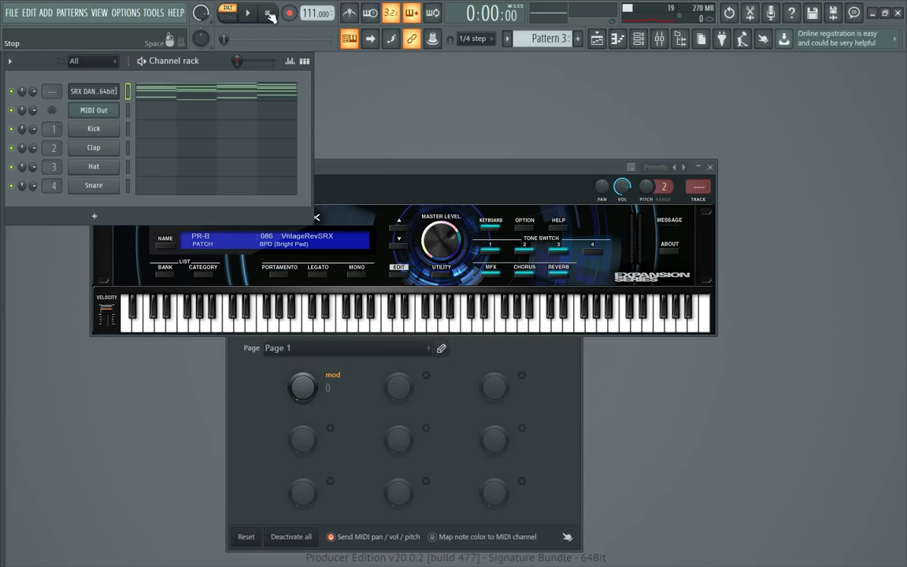
Step: Audition the PR-B patches 086 VntageRevSRX and 087 Explore SRX by playing Pattern 3 with each
left_click(248, 13)
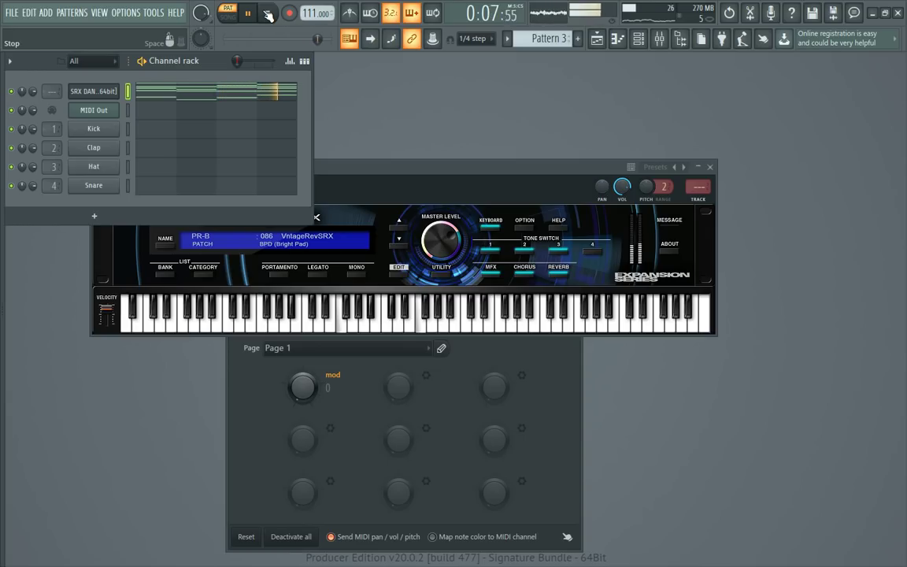
left_click(268, 15)
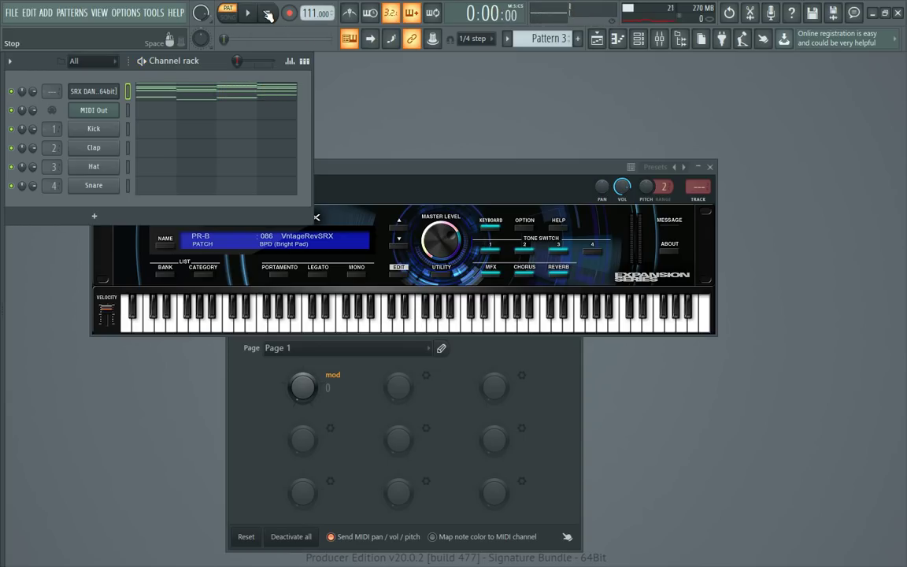
key("space")
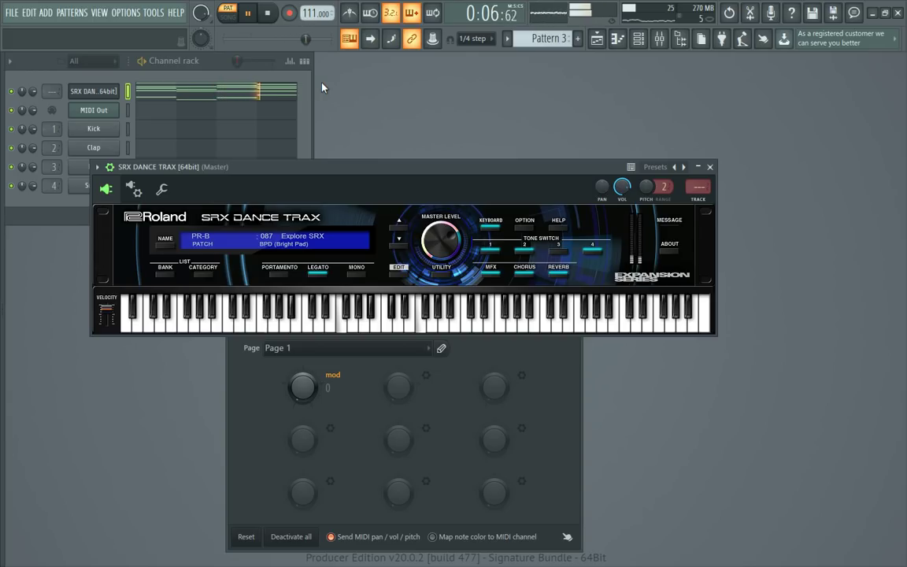
left_click(267, 14)
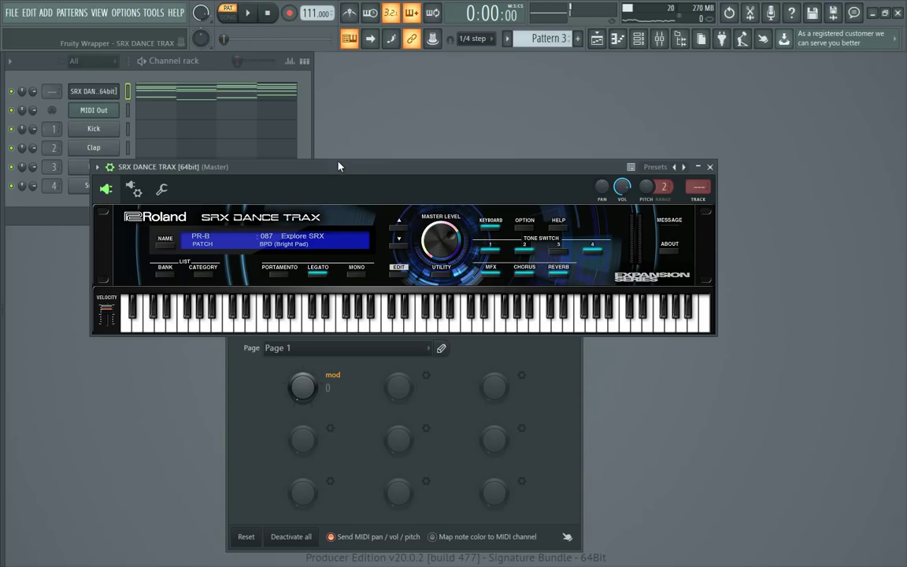
Step: Play Pattern 3 with the PR-B patch 089 Euro Strings and stop playback
left_click(304, 145)
key("space")
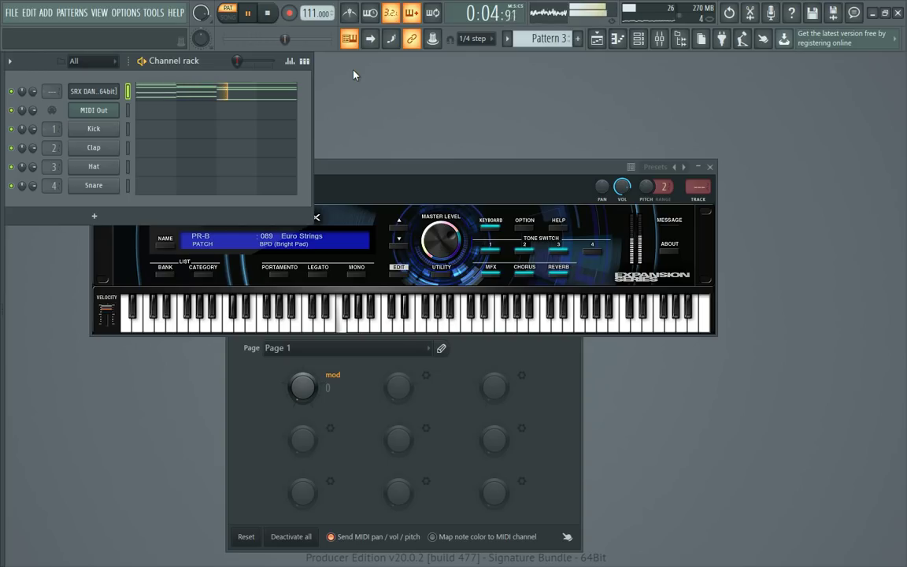
left_click(399, 166)
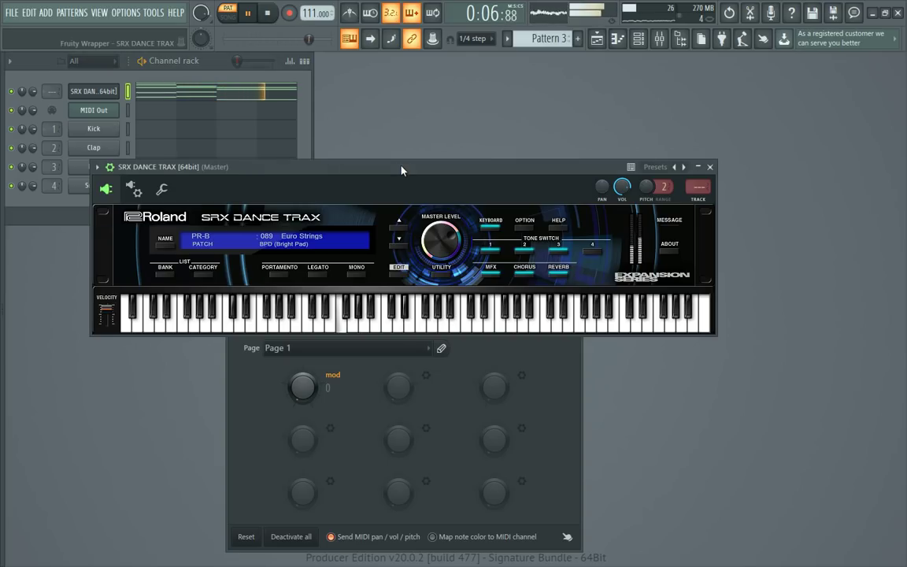
left_click(272, 13)
Step: Return to the FL Studio project and audition the PR-B patch 090 Powder with Pattern 3
key("alt+Tab")
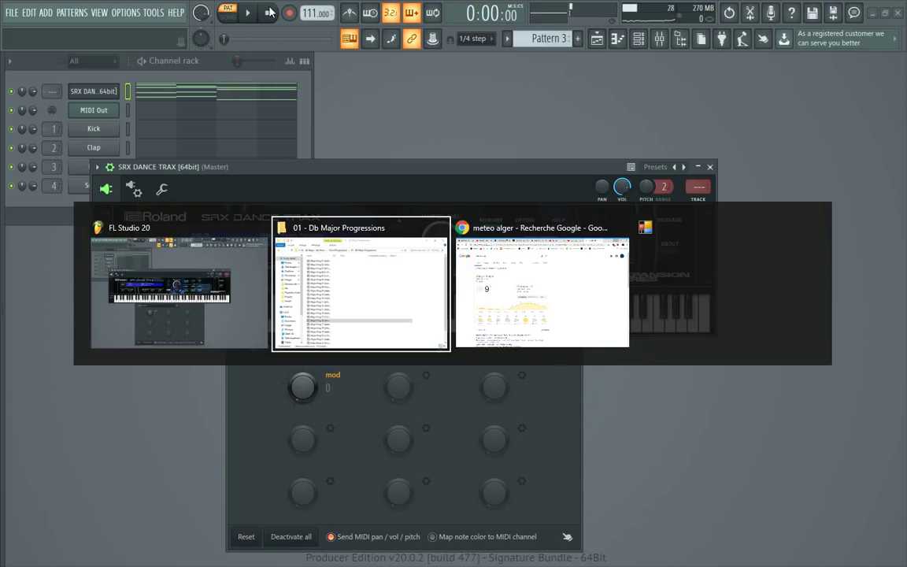
left_click(535, 72)
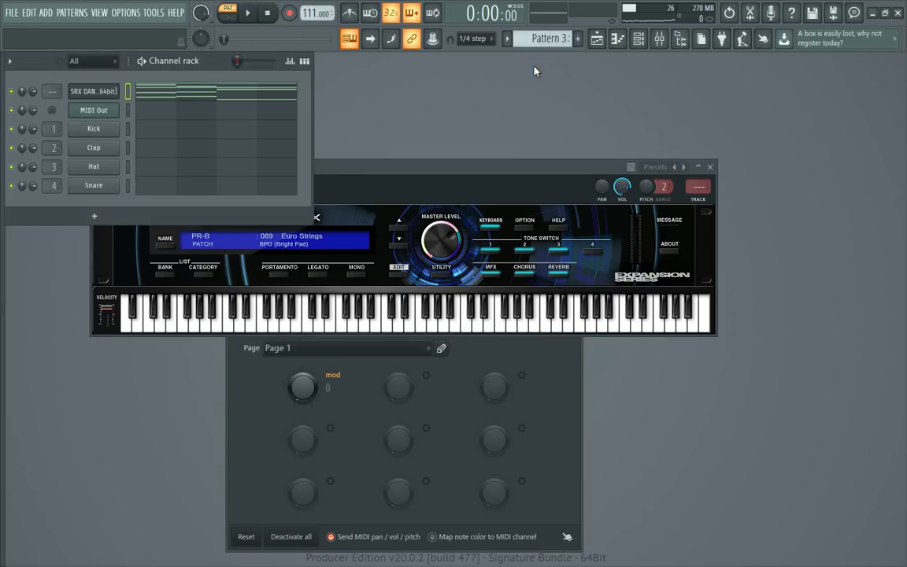
left_click(248, 13)
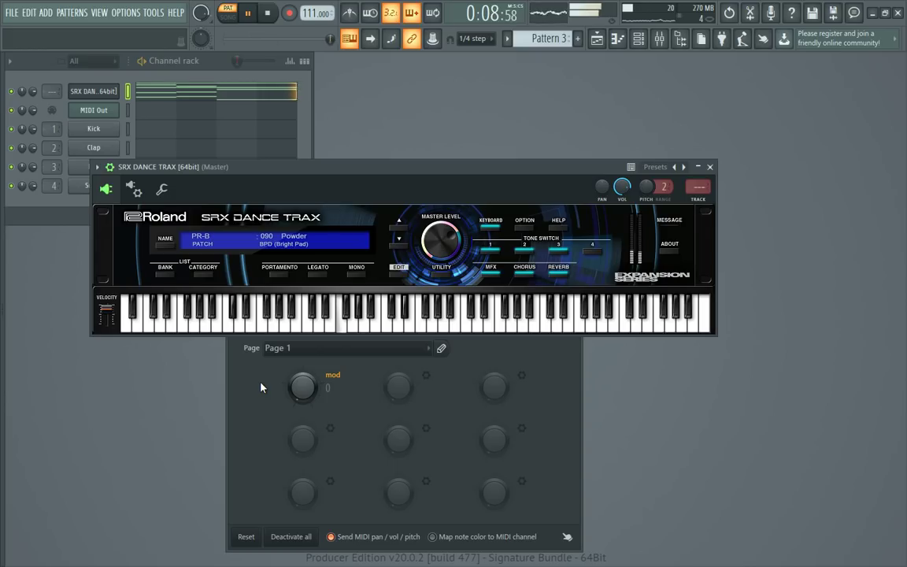
left_click(270, 14)
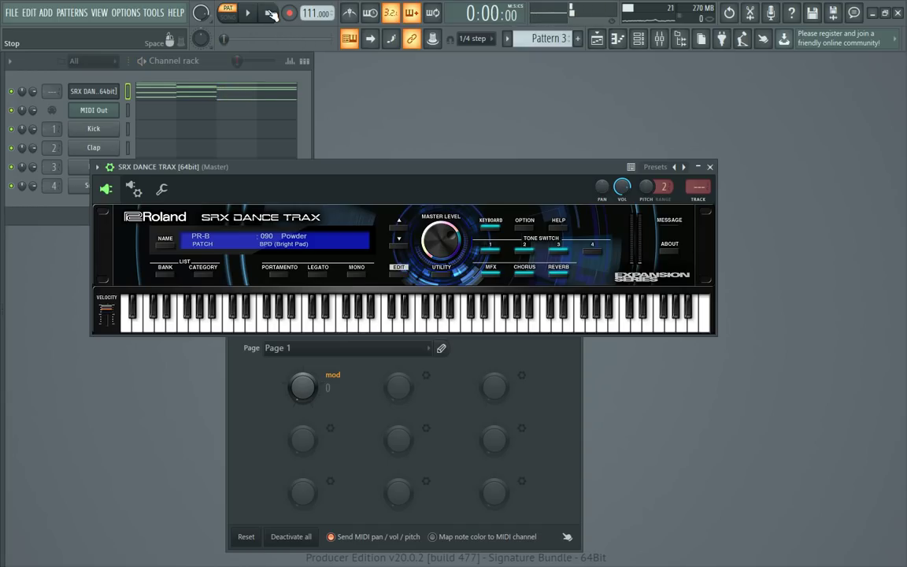
Step: Audition the PR-B patches 091 JU&JP PhsSRX and 092 Lost In Time by playing Pattern 3 with each
left_click(248, 13)
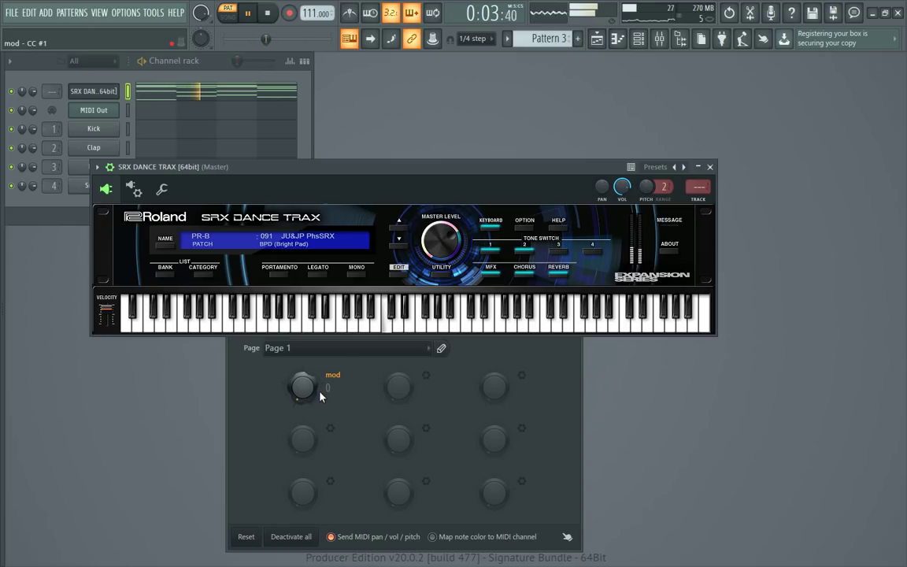
left_click_drag(319, 394, 319, 394)
left_click(349, 170)
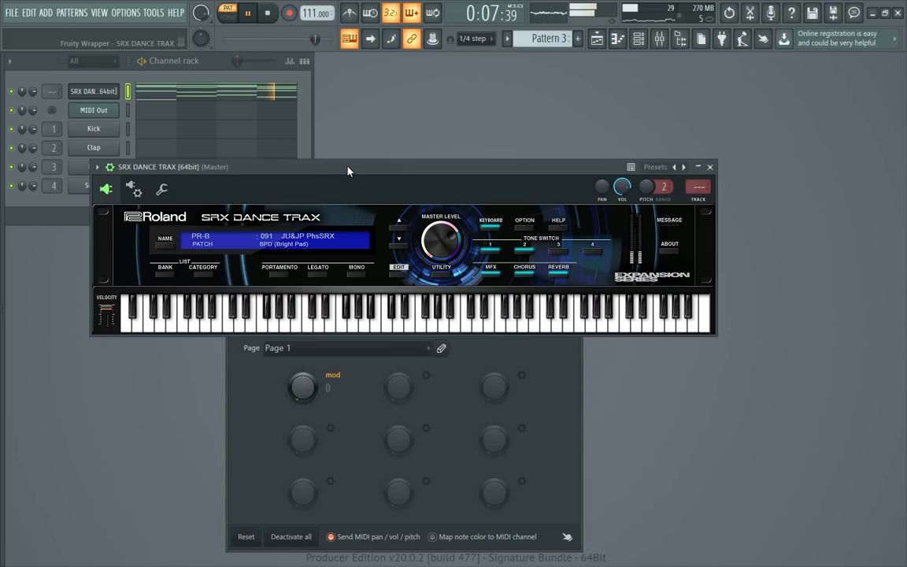
left_click(268, 13)
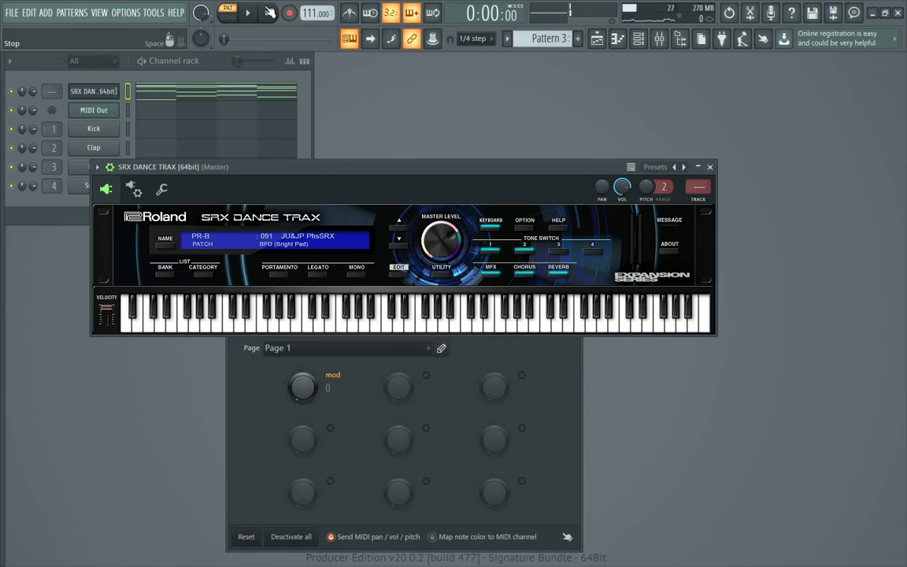
key("space")
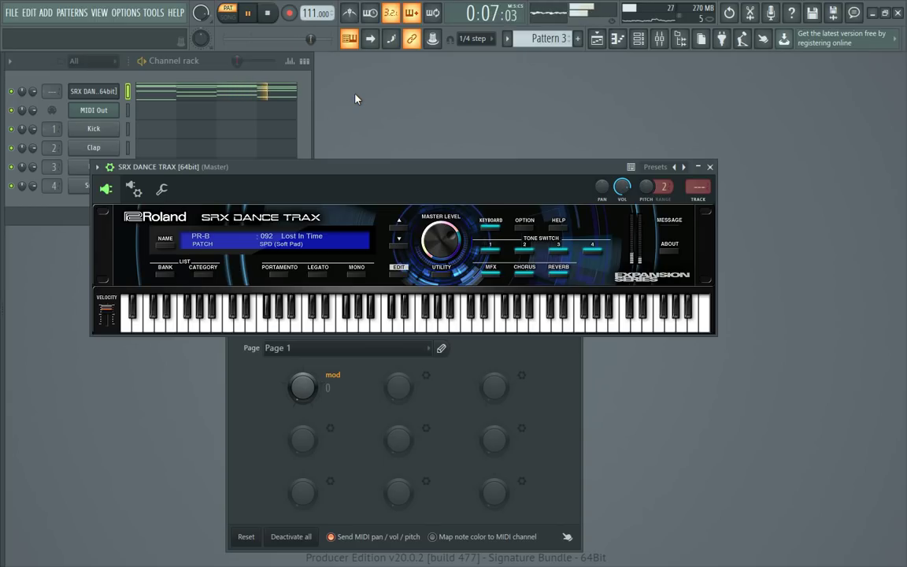
left_click(277, 18)
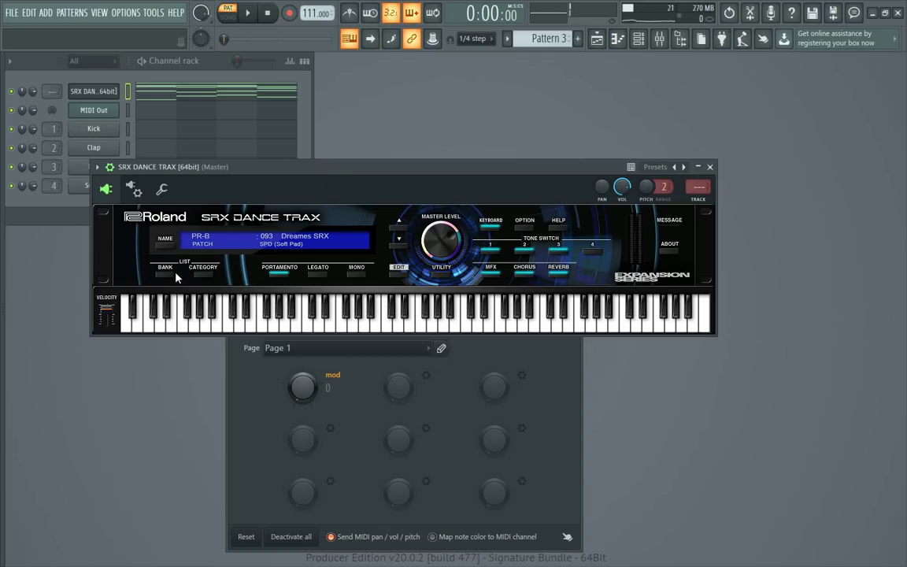
Step: Open the patch category list and look through the acoustic piano, electric piano, keyboard, bell, mallet, organ, accordion and acoustic guitar categories
left_click(202, 273)
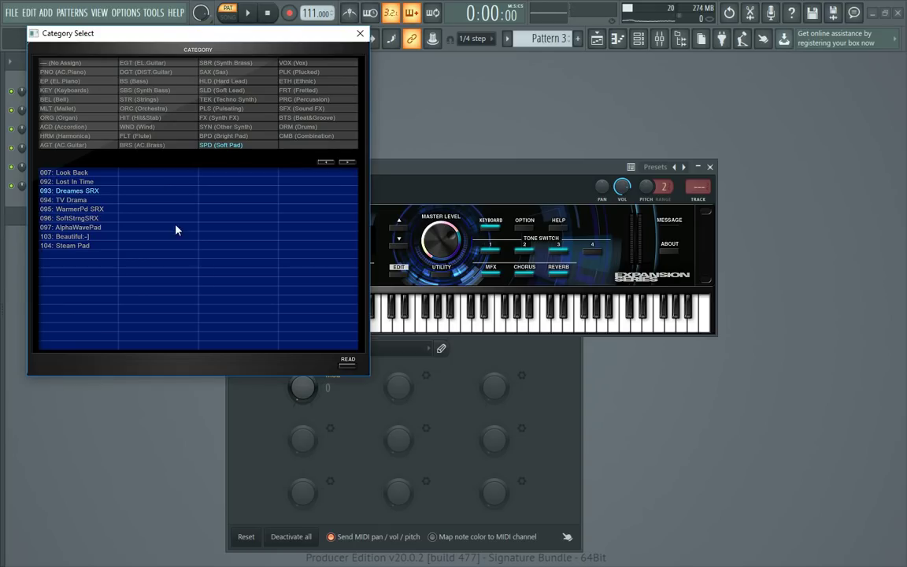
left_click(84, 73)
left_click(83, 81)
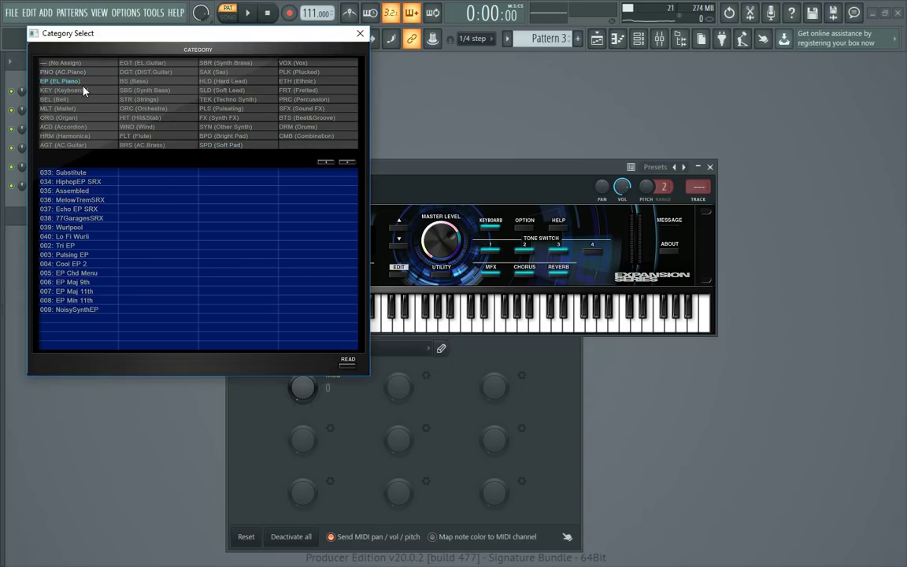
left_click(83, 91)
left_click(84, 99)
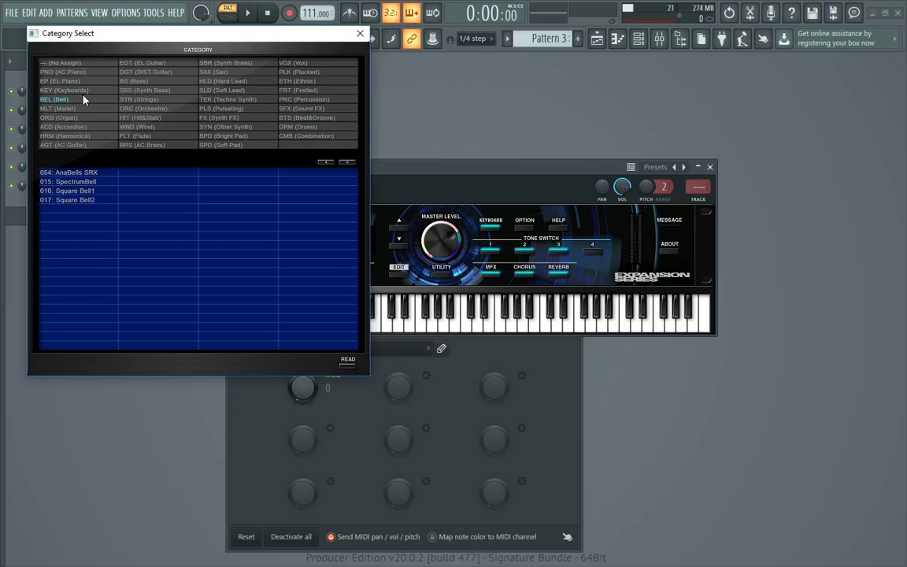
left_click(84, 108)
left_click(87, 117)
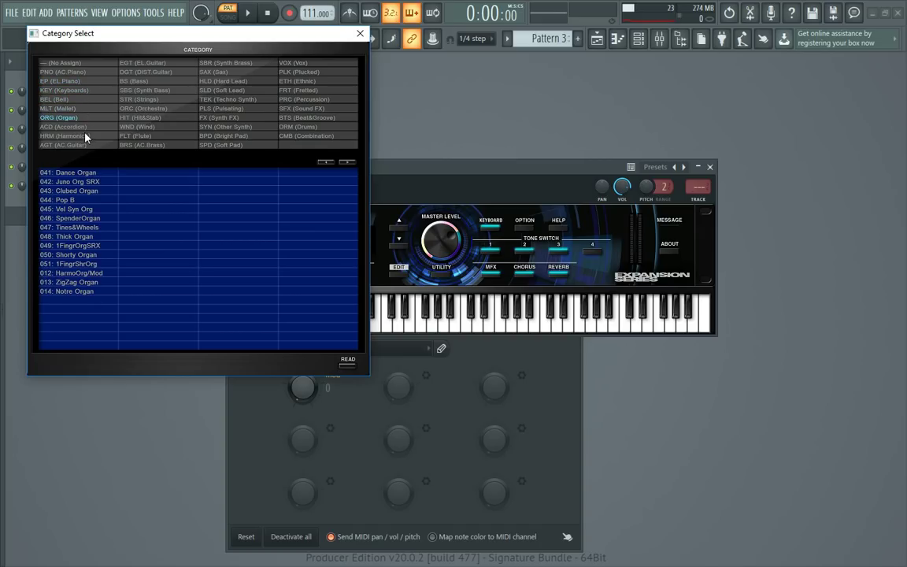
left_click(83, 127)
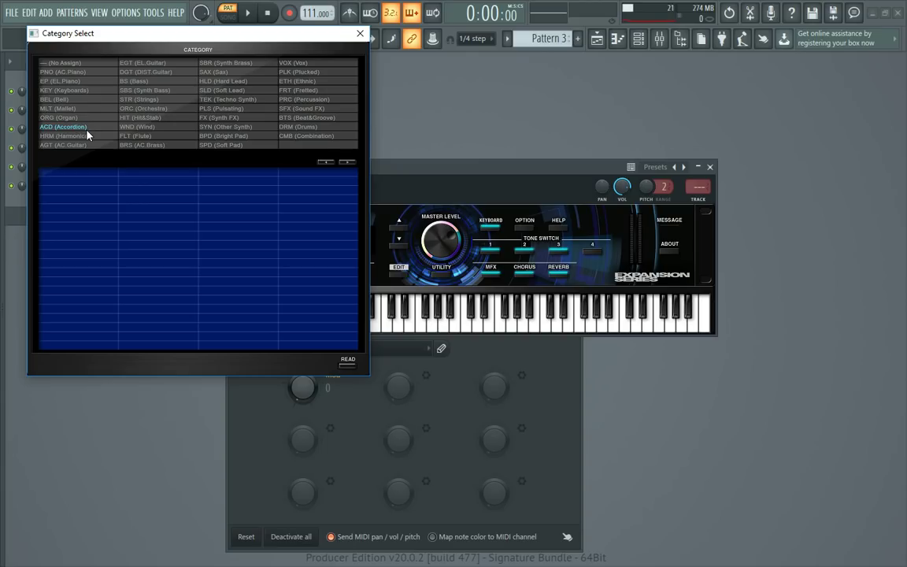
left_click(88, 145)
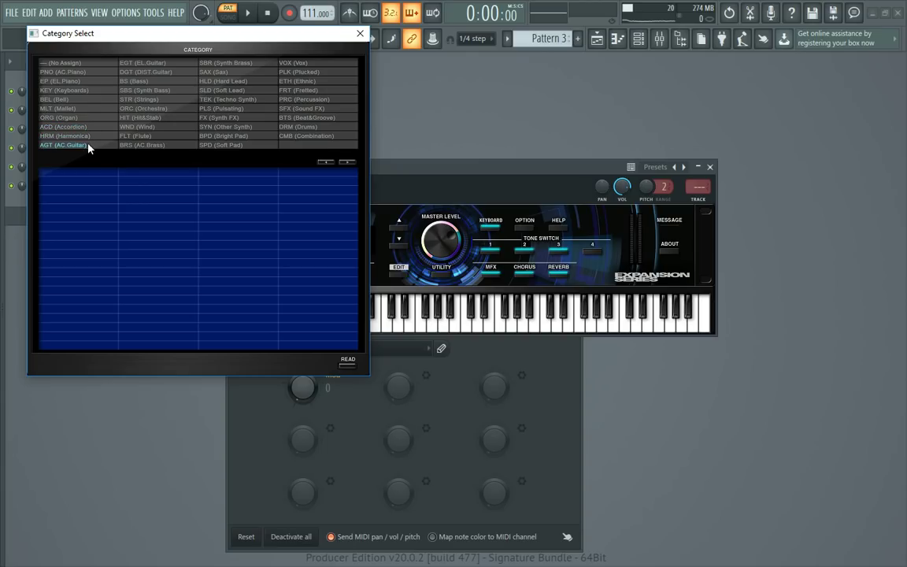
Step: Examine the patch lists of the distorted guitar, bass, synth bass, strings, orchestra, hit, wind, flute and acoustic brass categories
left_click(149, 73)
left_click(134, 81)
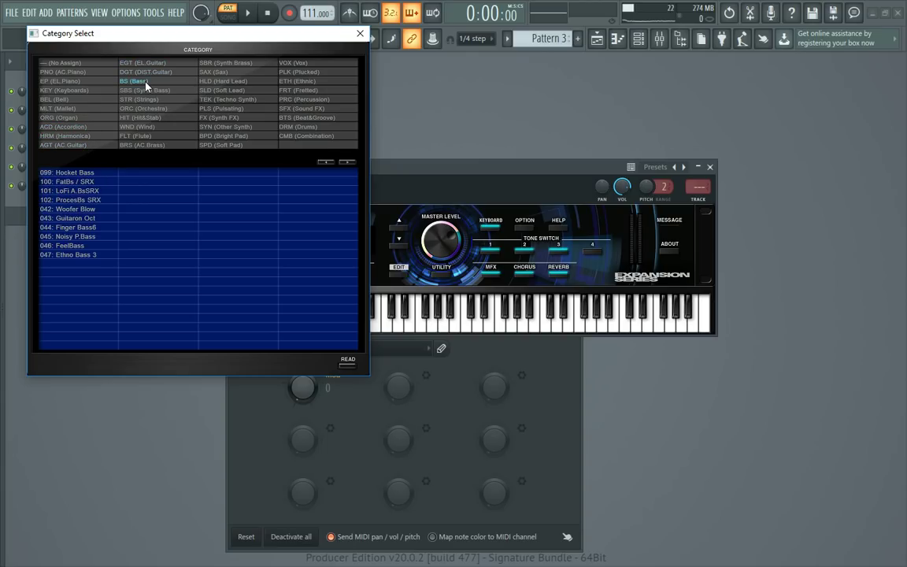
left_click(148, 90)
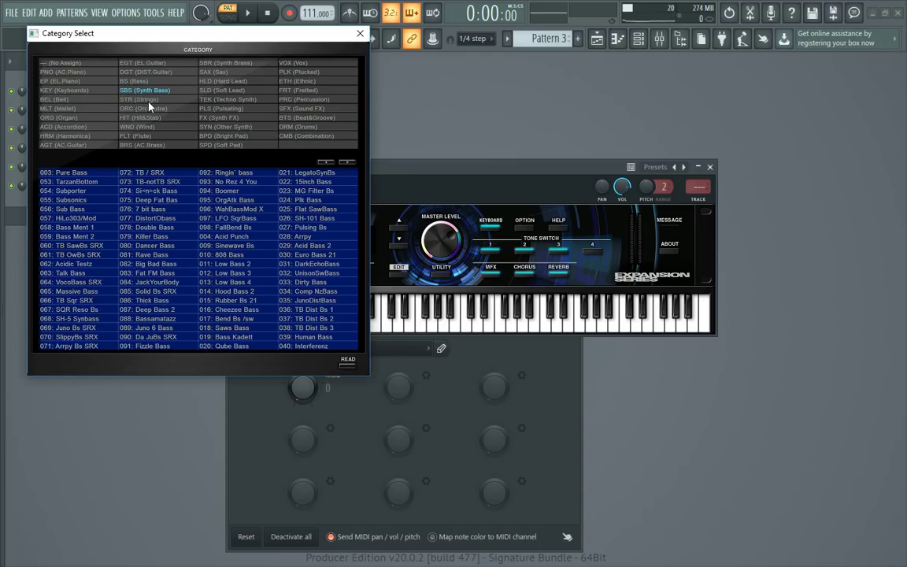
left_click(148, 100)
left_click(150, 109)
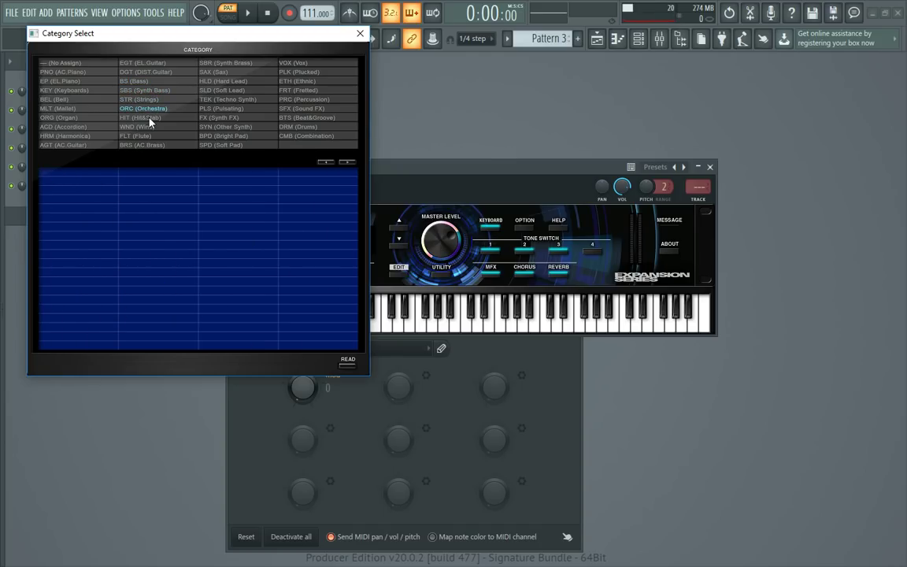
left_click(150, 119)
left_click(150, 128)
left_click(150, 137)
left_click(155, 145)
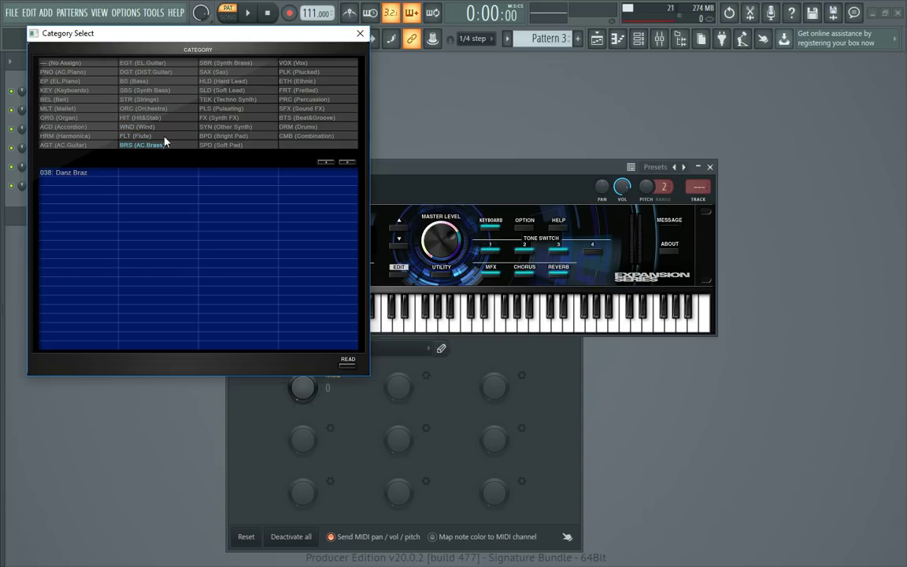
Step: Examine the patch lists of the synth brass, sax, lead, techno synth, pulsating, synth FX, other synth, bright pad and soft pad categories
left_click(228, 64)
left_click(231, 73)
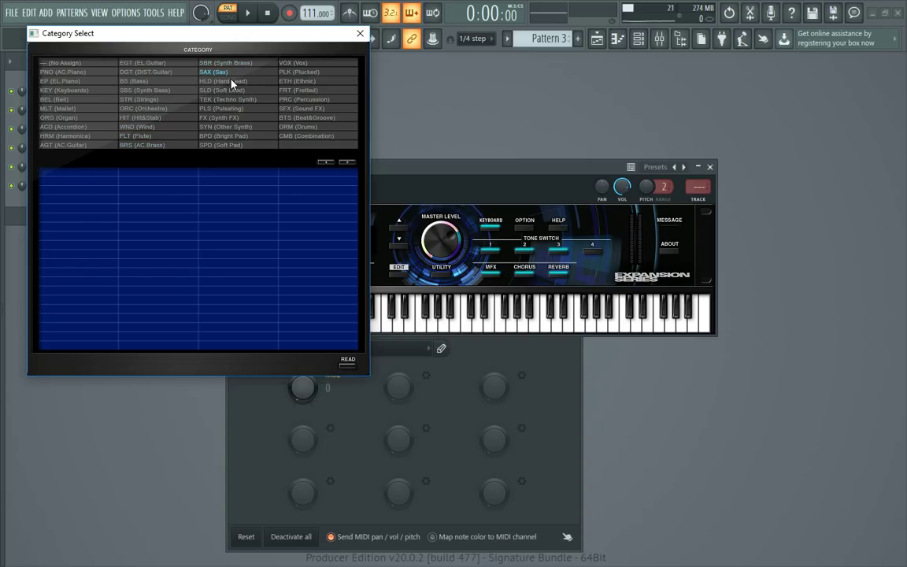
left_click(231, 81)
left_click(231, 89)
left_click(230, 101)
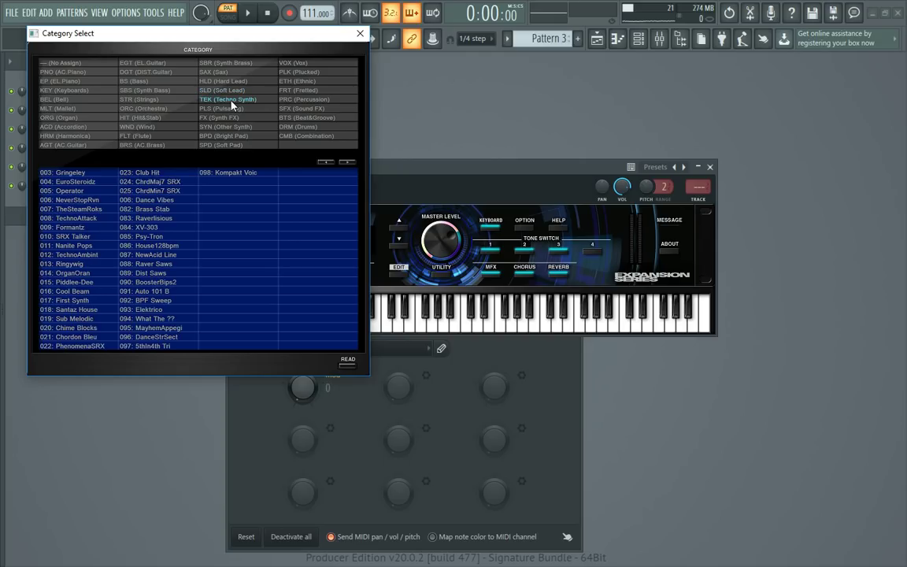
left_click(228, 109)
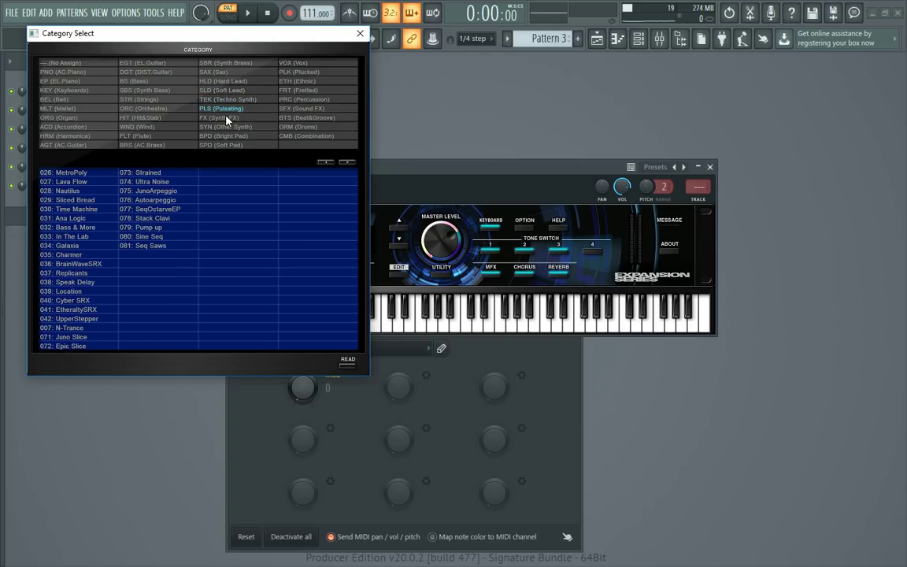
left_click(226, 118)
left_click(227, 127)
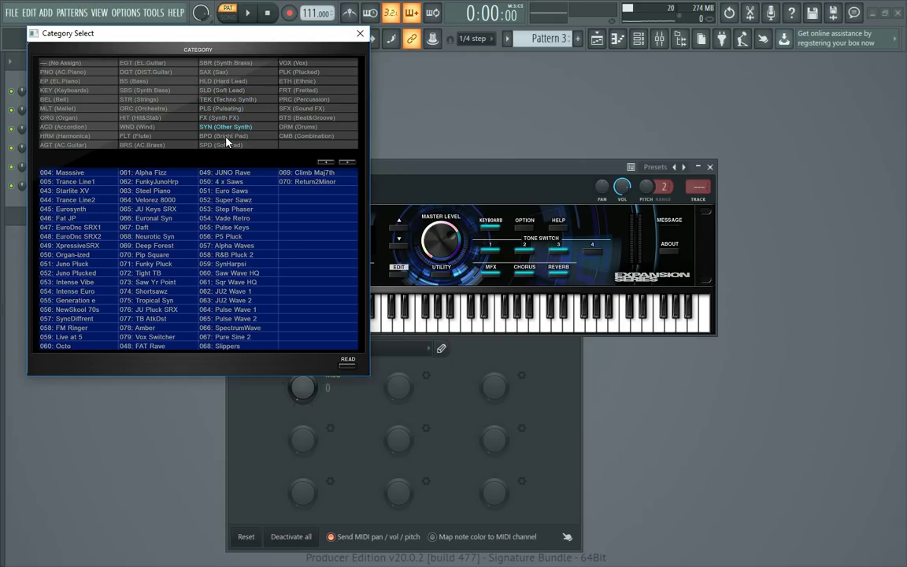
left_click(226, 136)
left_click(227, 145)
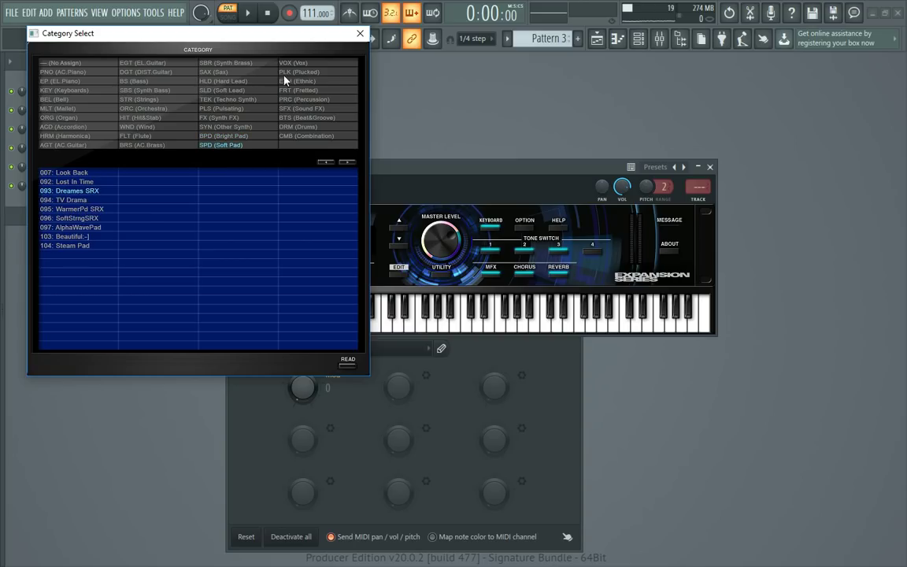
Step: Look through the vox, plucked, ethnic, percussion, sound FX, beat and groove, drums and combination categories
left_click(285, 63)
left_click(293, 72)
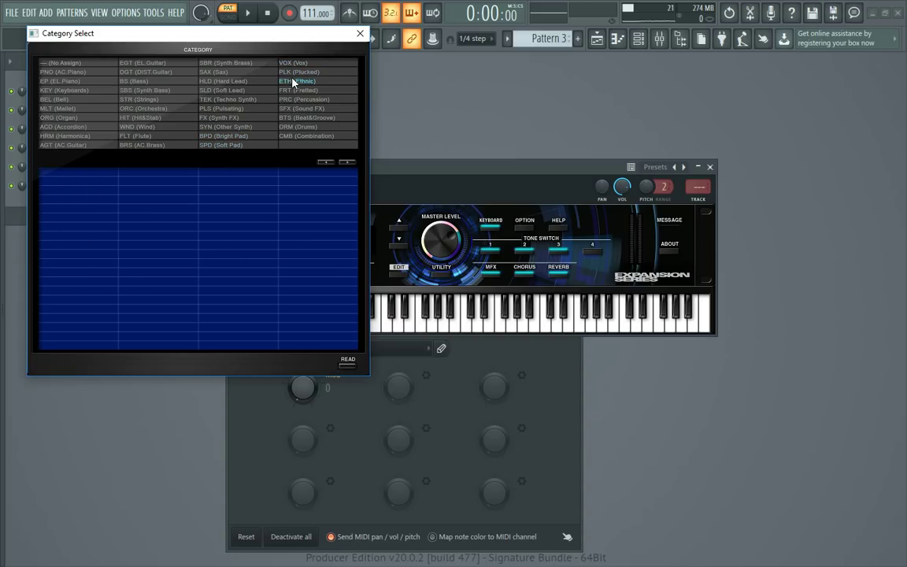
left_click(297, 100)
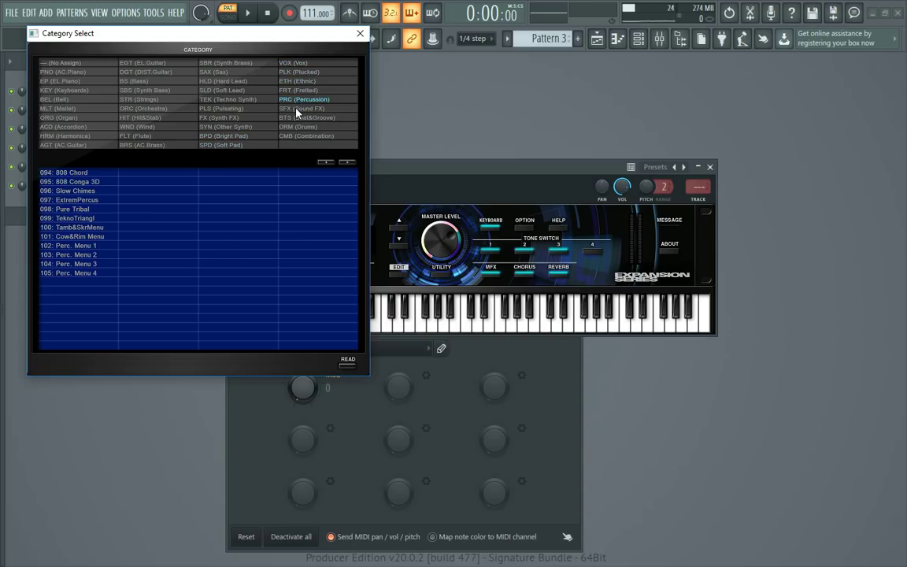
left_click(296, 109)
left_click(299, 117)
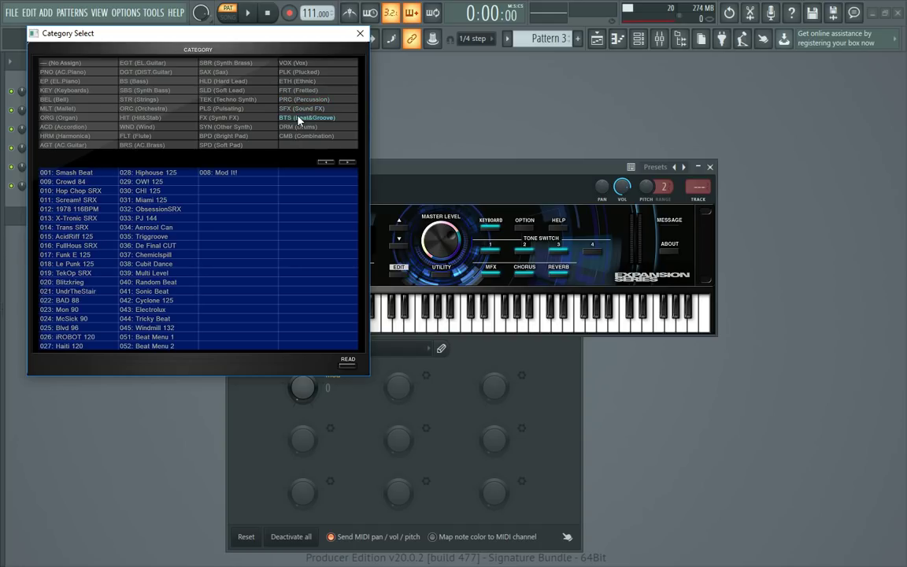
left_click(299, 127)
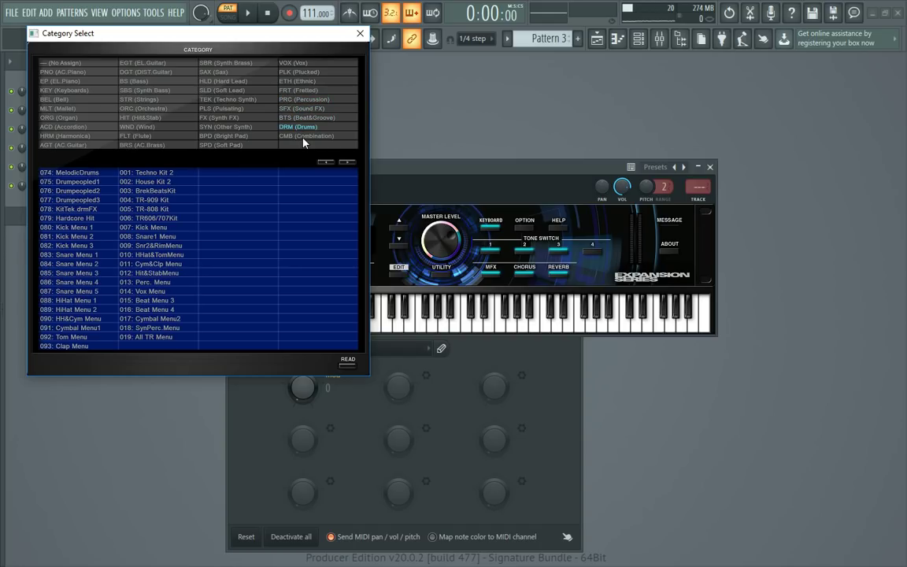
left_click(80, 181)
left_click(309, 135)
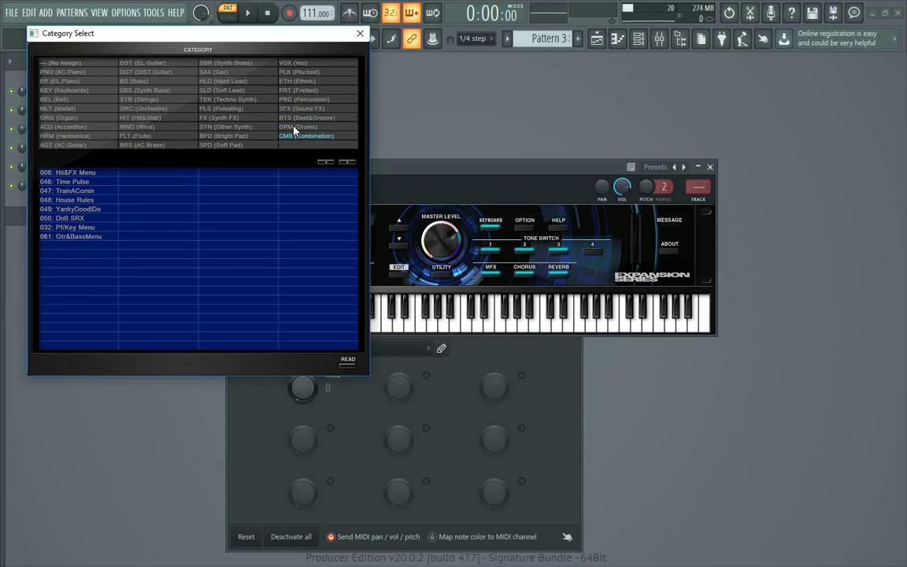
Step: Load the patch 083 Snare Menu 1 from the drums category and close the category list
left_click(295, 129)
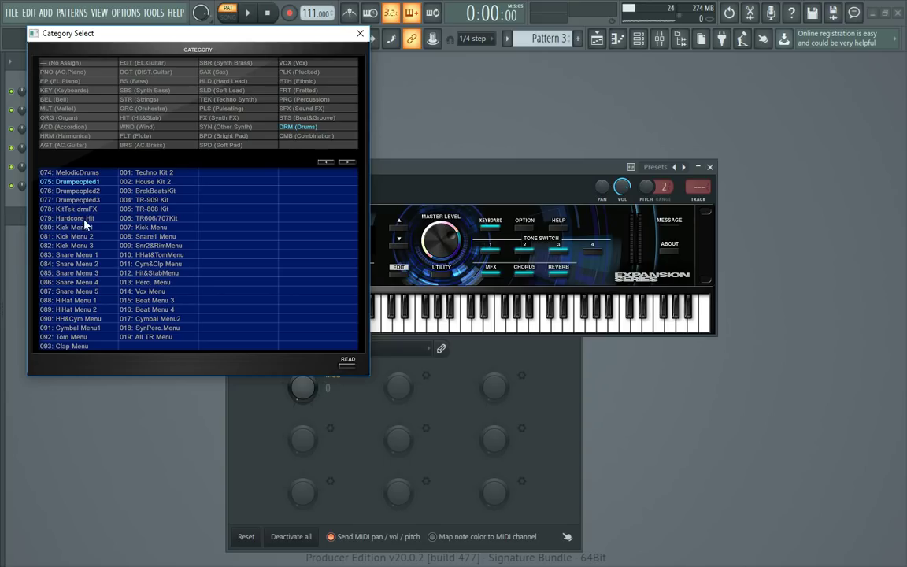
left_click(81, 256)
left_click(360, 34)
Step: Audition the Snare Menu 1 patch by playing single notes up the plugin's keyboard from the low to the high range
left_click(318, 319)
left_click(293, 320)
left_click(340, 316)
left_click(370, 314)
left_click(399, 313)
left_click(418, 314)
left_click(428, 316)
left_click(438, 317)
left_click(447, 316)
left_click(455, 315)
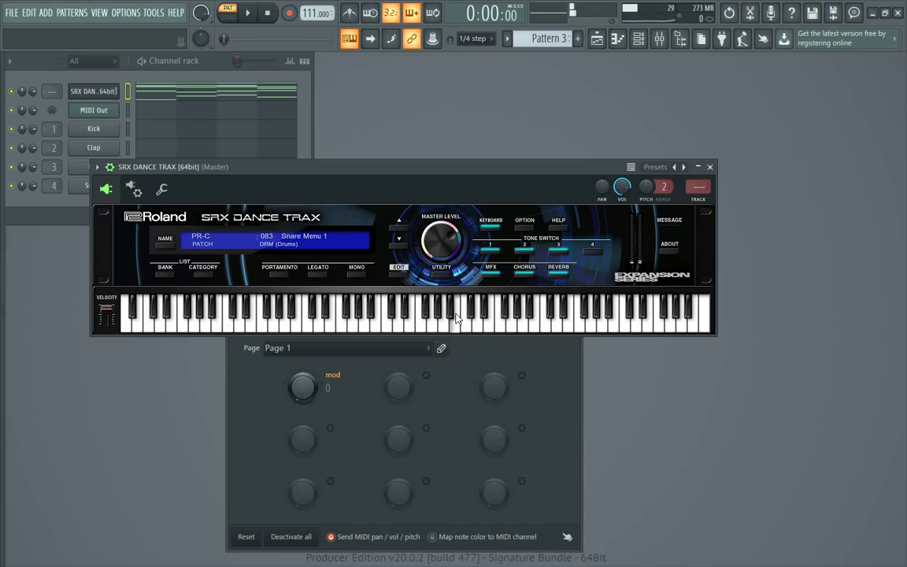
left_click(462, 317)
left_click(469, 315)
left_click(484, 316)
left_click(497, 316)
left_click(511, 316)
left_click(522, 318)
left_click(535, 317)
left_click(551, 317)
left_click(568, 318)
left_click(584, 319)
left_click(599, 318)
left_click(625, 320)
left_click(642, 320)
left_click(655, 318)
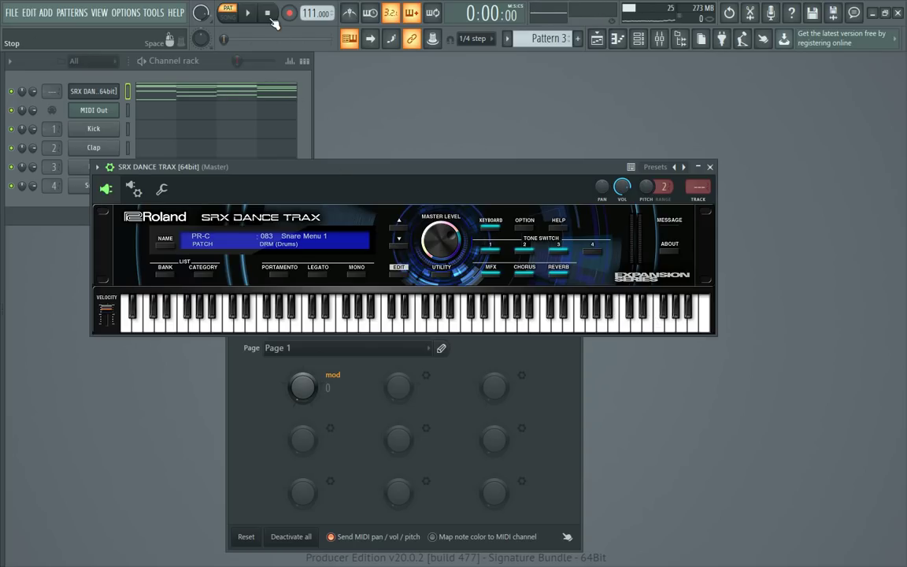